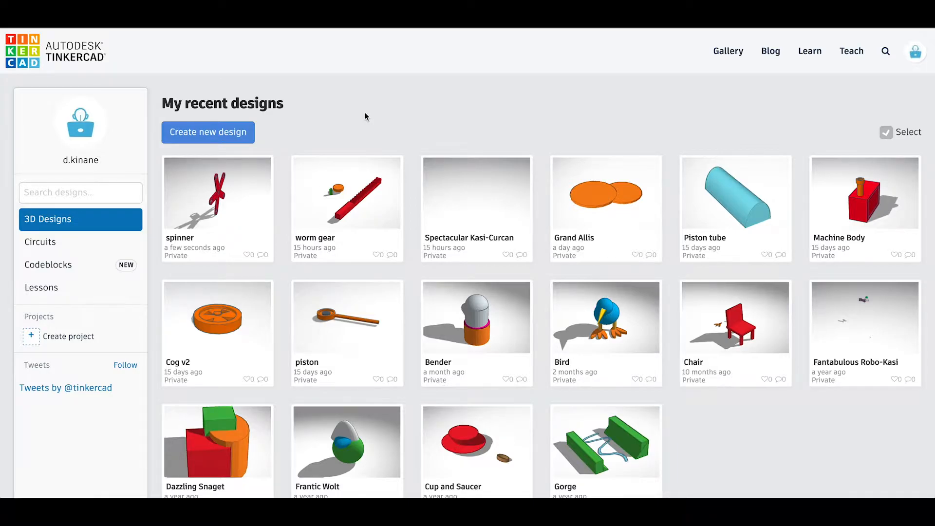
- Create a new 3D design with an empty workplane
left_click(211, 137)
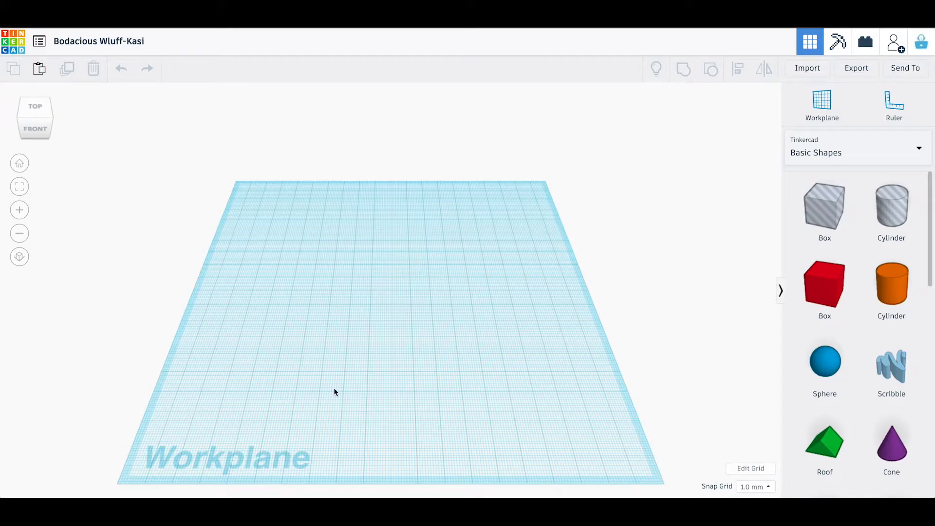
scroll(361, 392, "down", 5)
scroll(361, 393, "up", 5)
scroll(361, 388, "down", 2)
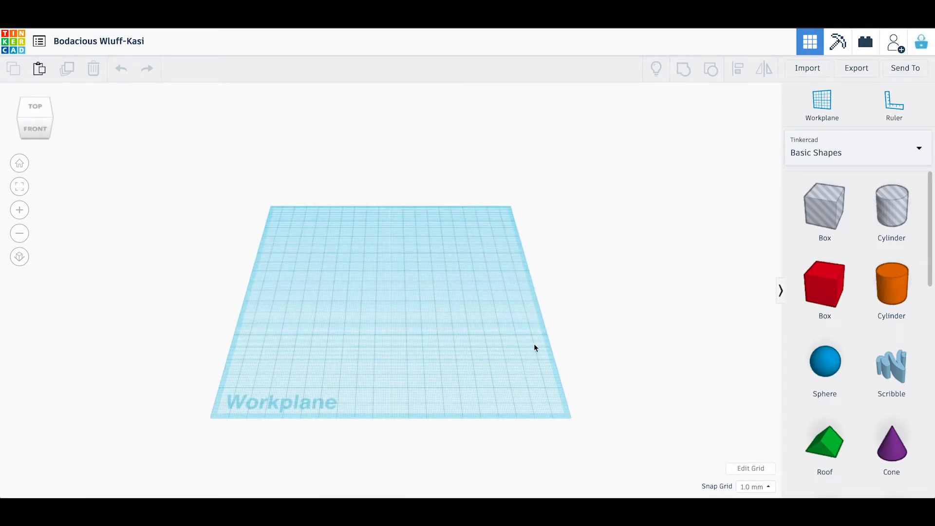
- Review the unit options in the workplane's grid properties and close them with Millimeters selected
left_click(753, 469)
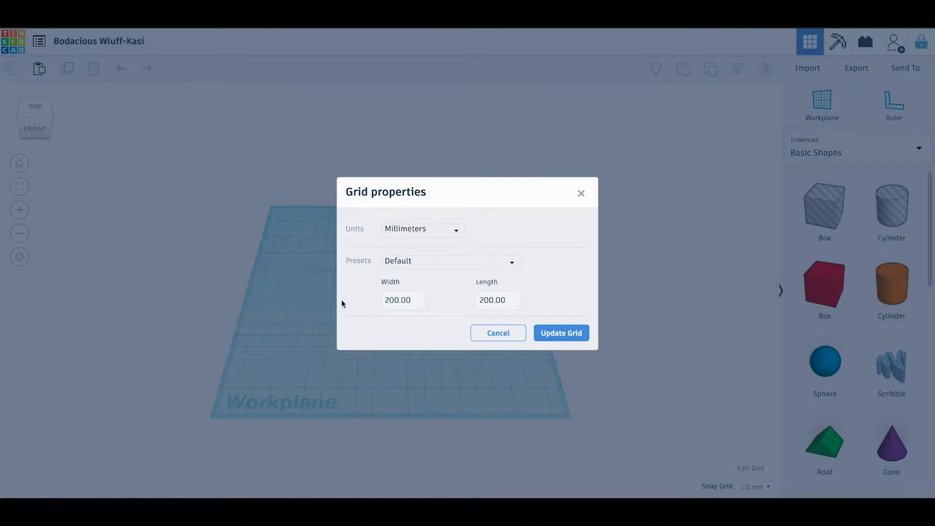
left_click(457, 231)
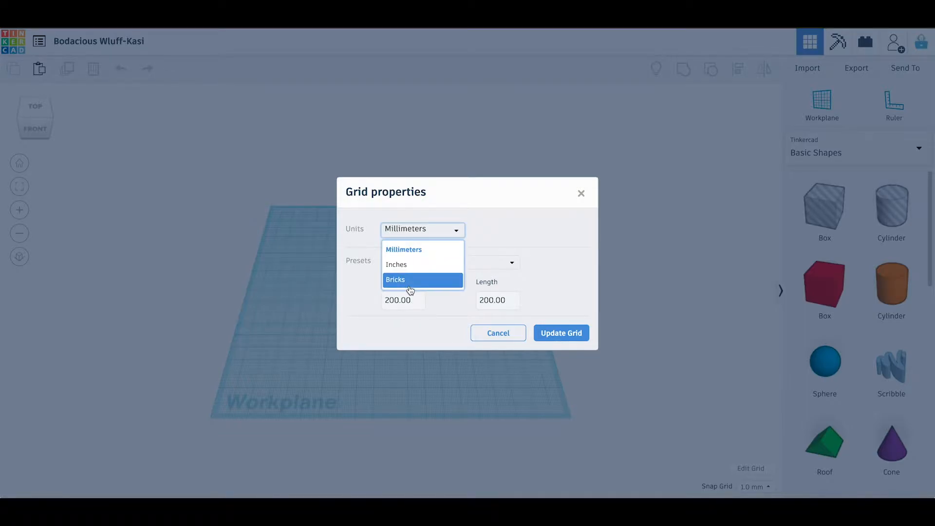
left_click(408, 251)
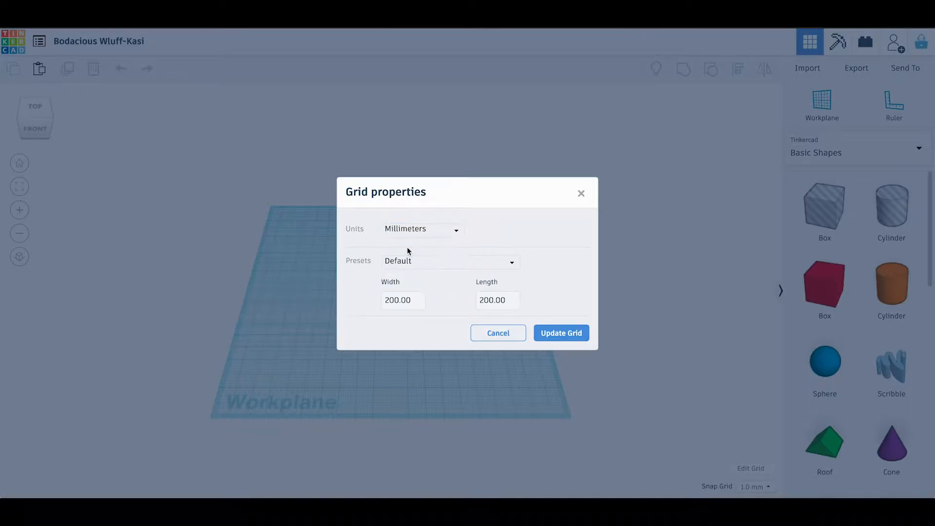
left_click(582, 193)
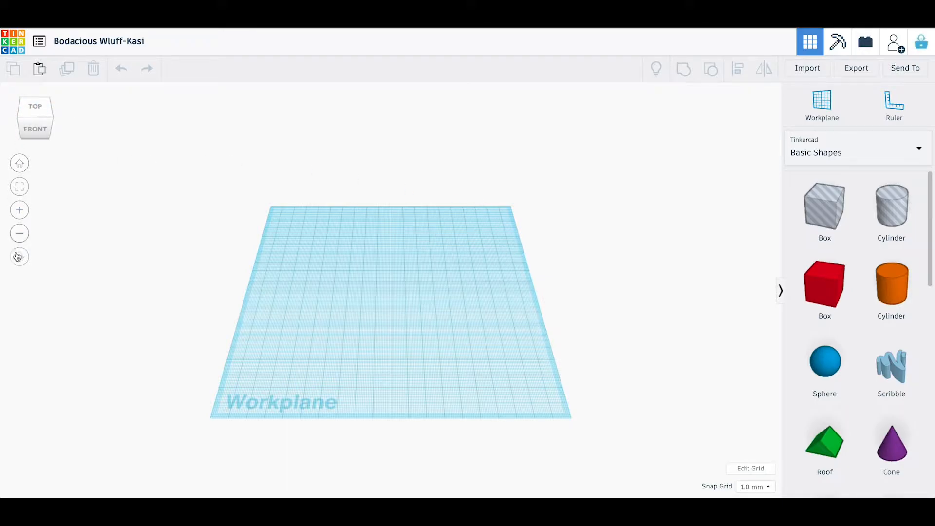
- Examine the empty workplane from the top at closer and wider zoom levels, in orthographic and perspective projection
left_click(37, 108)
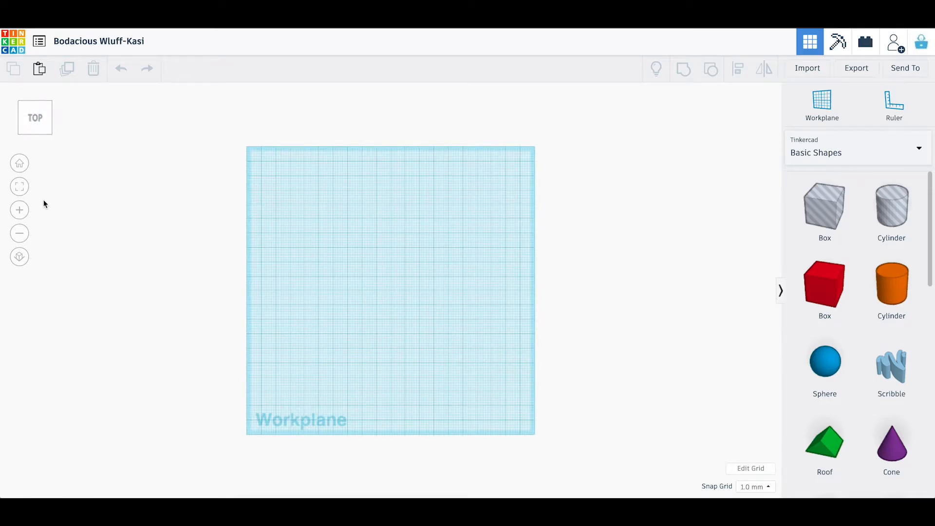
left_click(20, 212)
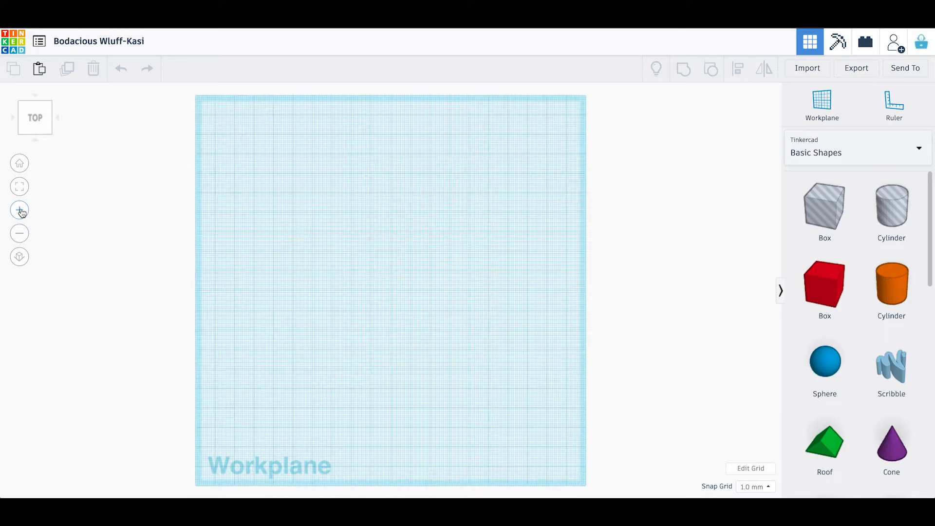
left_click(21, 212)
left_click(20, 212)
left_click(21, 212)
left_click(20, 212)
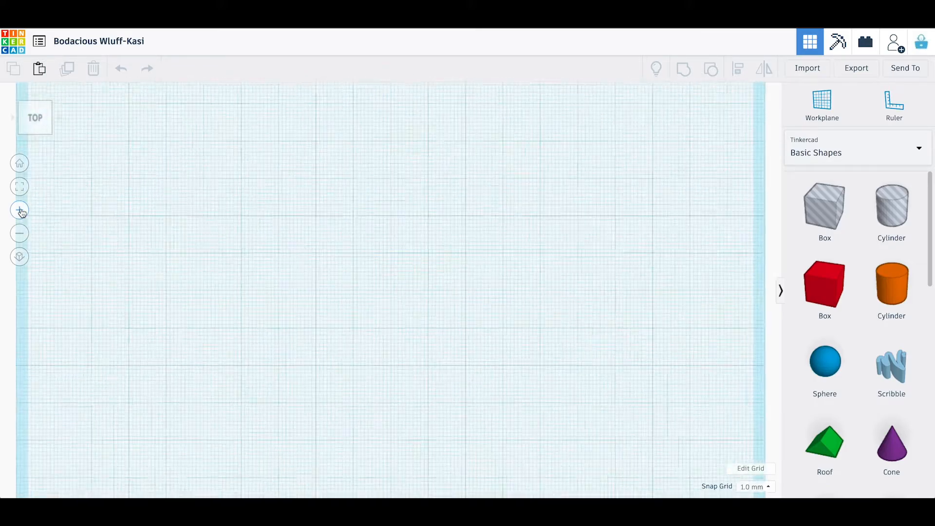
left_click(21, 236)
left_click(21, 236)
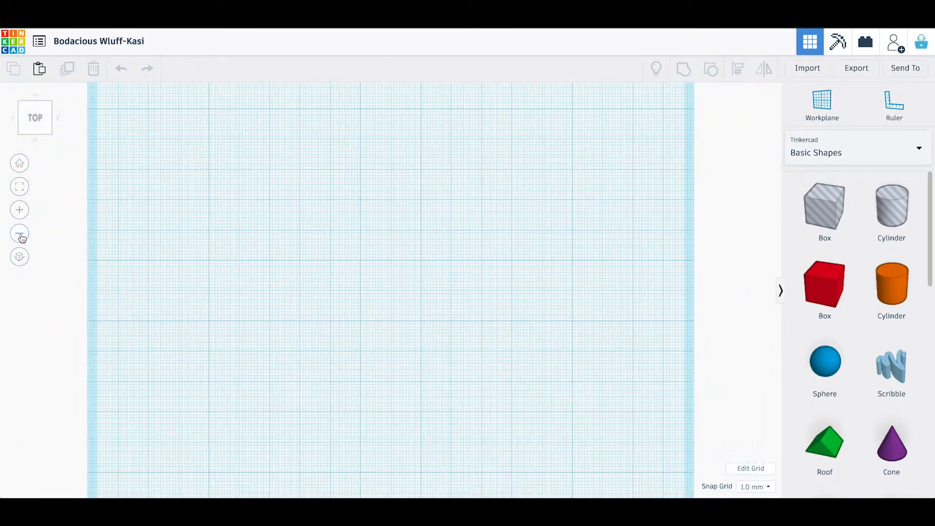
left_click(21, 236)
left_click(20, 236)
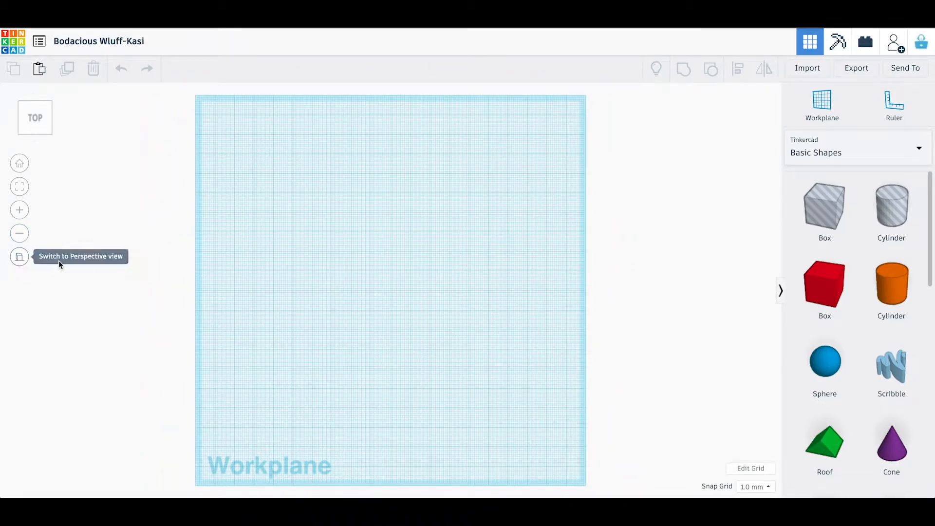
left_click(20, 258)
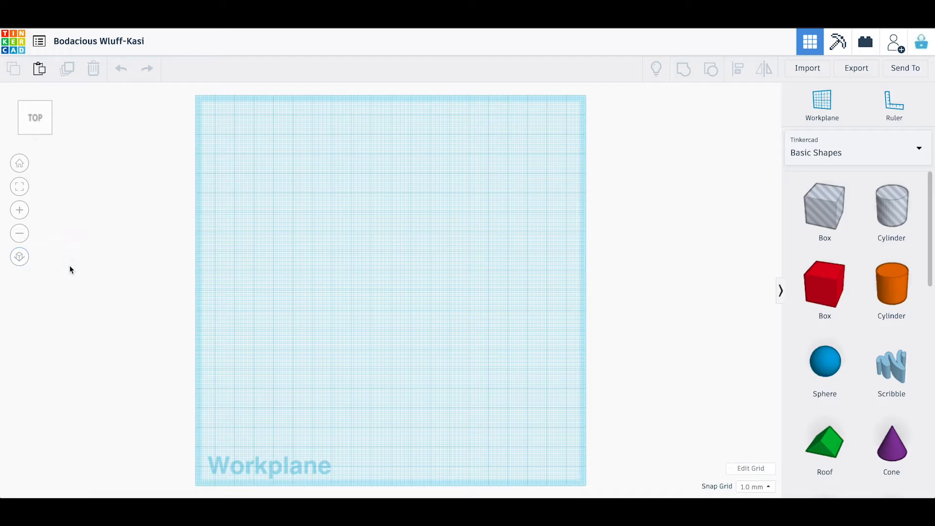
- Examine the workplane from the corner, front and right views, ending with the raised front view
left_click(51, 131)
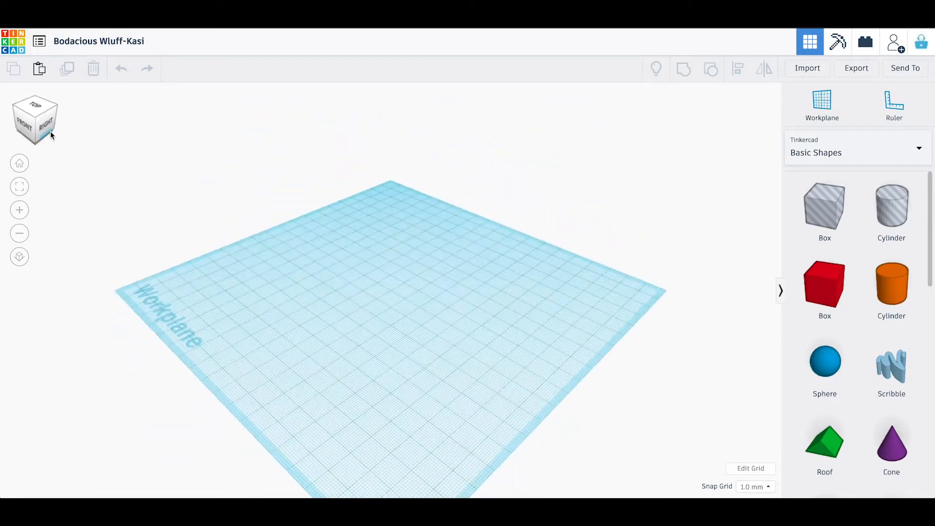
left_click(22, 125)
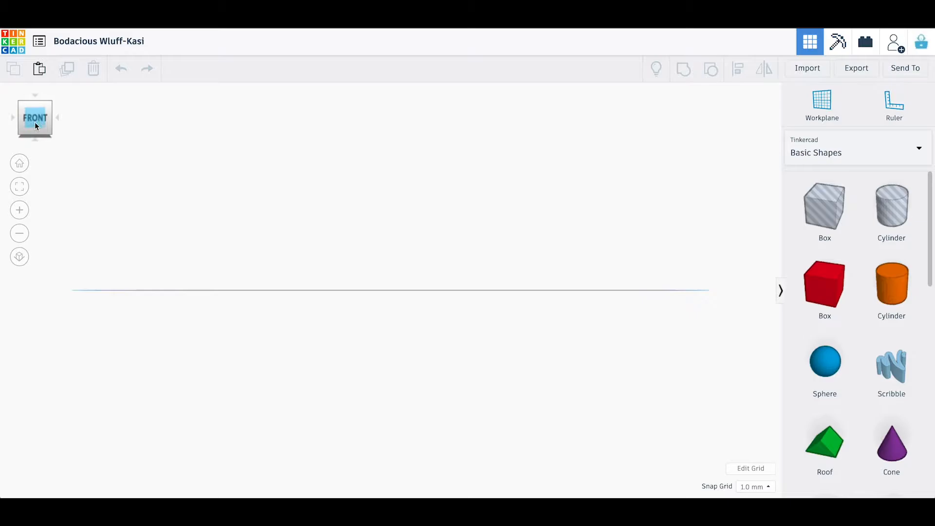
left_click(51, 118)
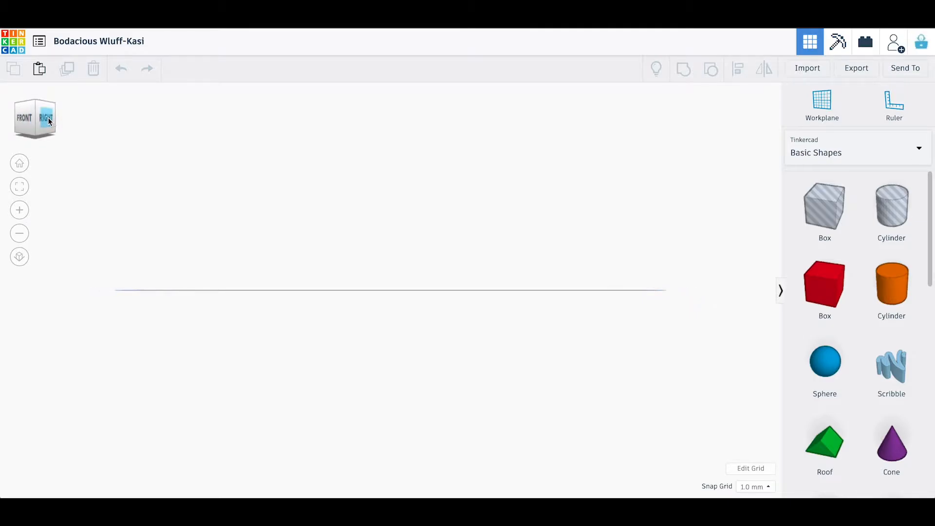
left_click(48, 118)
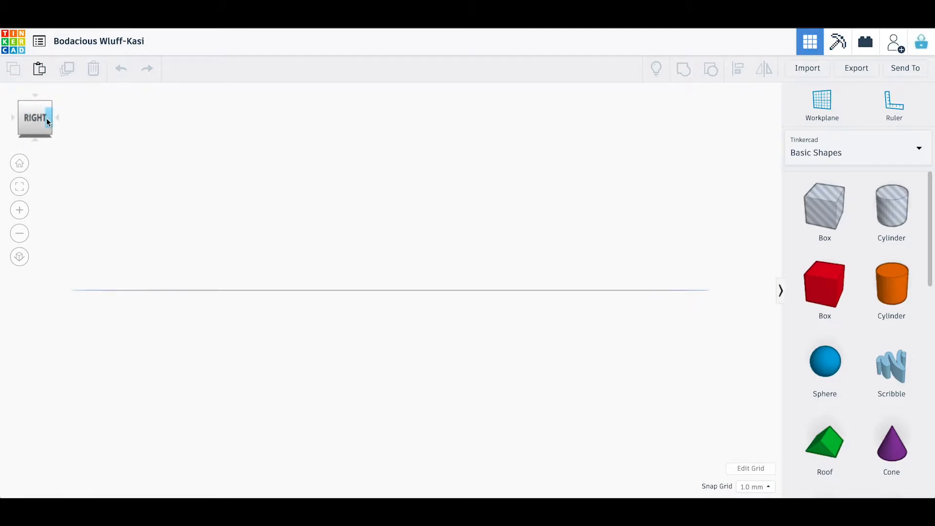
left_click(21, 104)
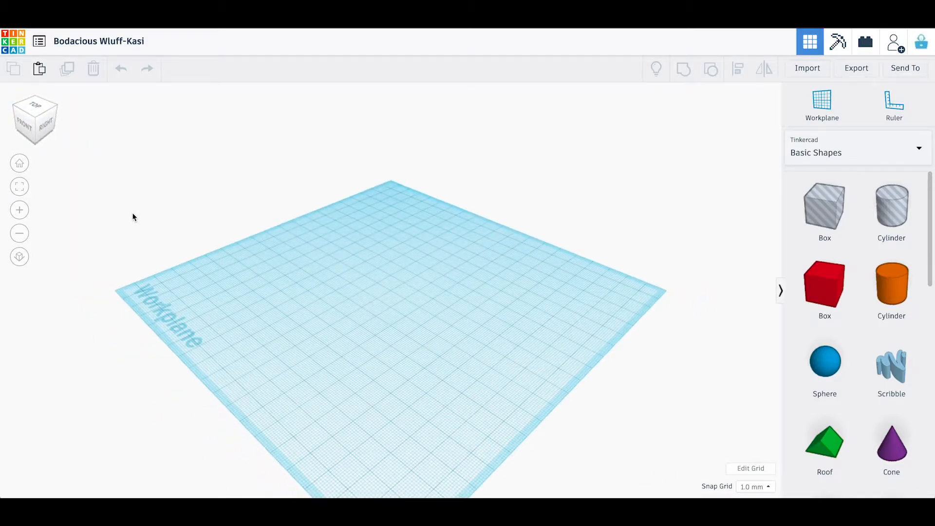
left_click(27, 114)
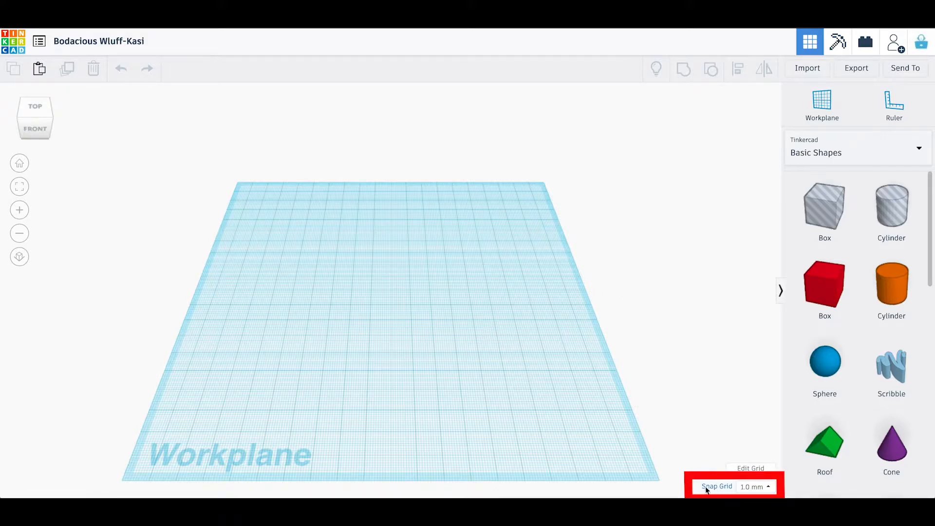
- Review the available snap grid increments for the workplane
left_click(769, 488)
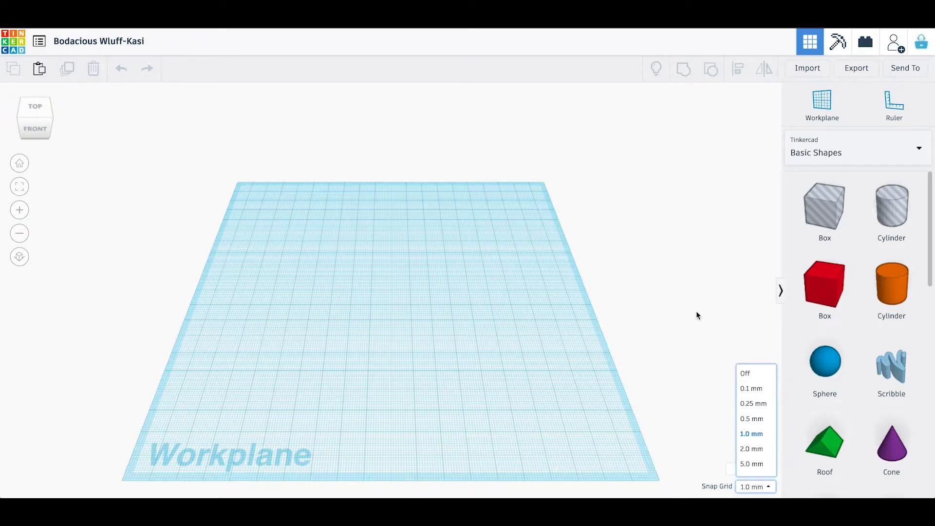
left_click(651, 189)
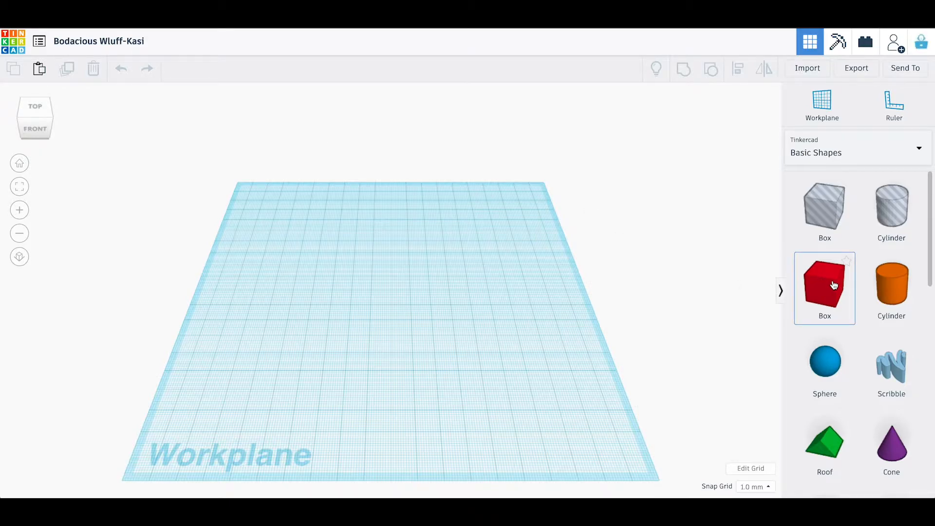
- Place a solid red box of 20 by 20 by 20 mm near the centre of the workplane
left_click_drag(834, 285, 390, 309)
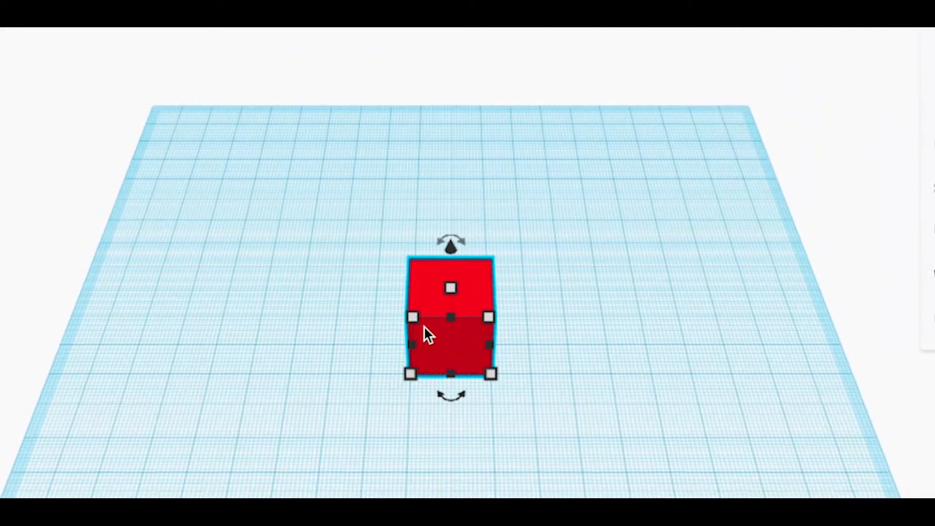
mouse_move(412, 374)
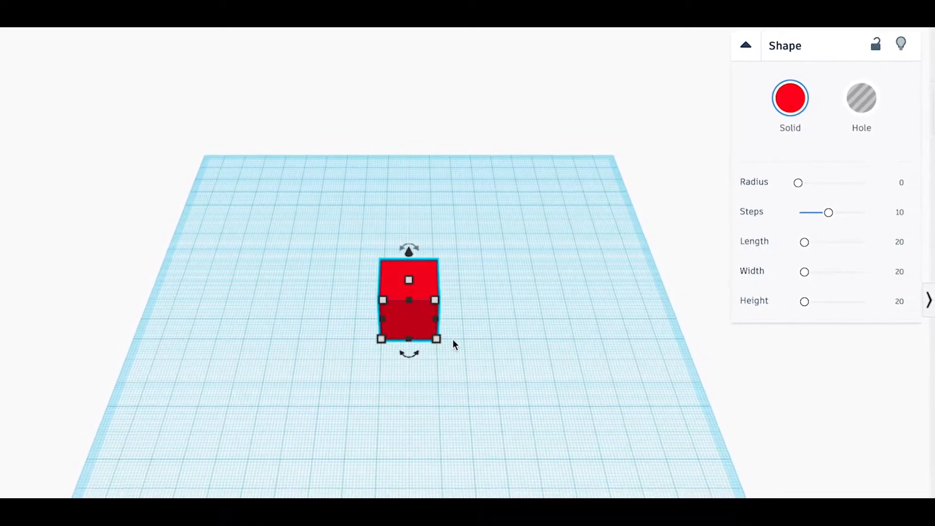
mouse_move(413, 360)
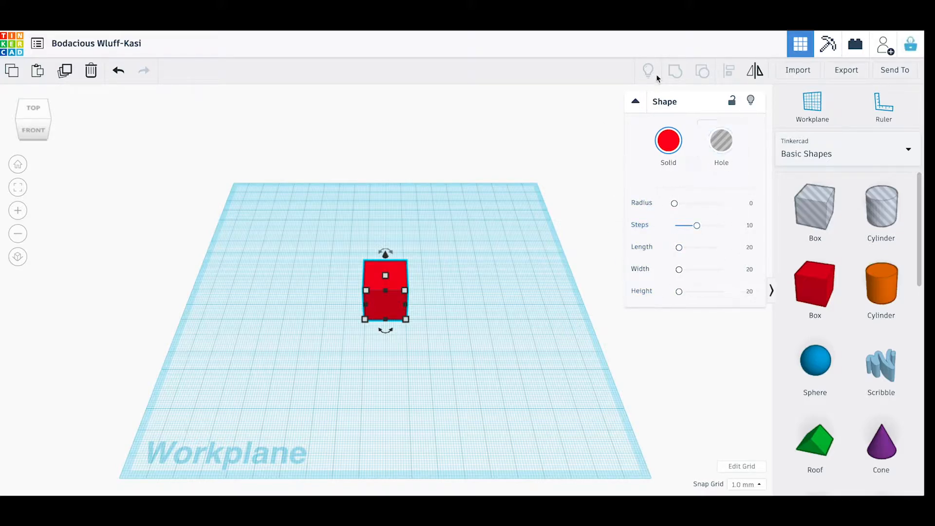
- Change the box's solid colour from the presets to medium green
left_click(636, 102)
left_click(635, 104)
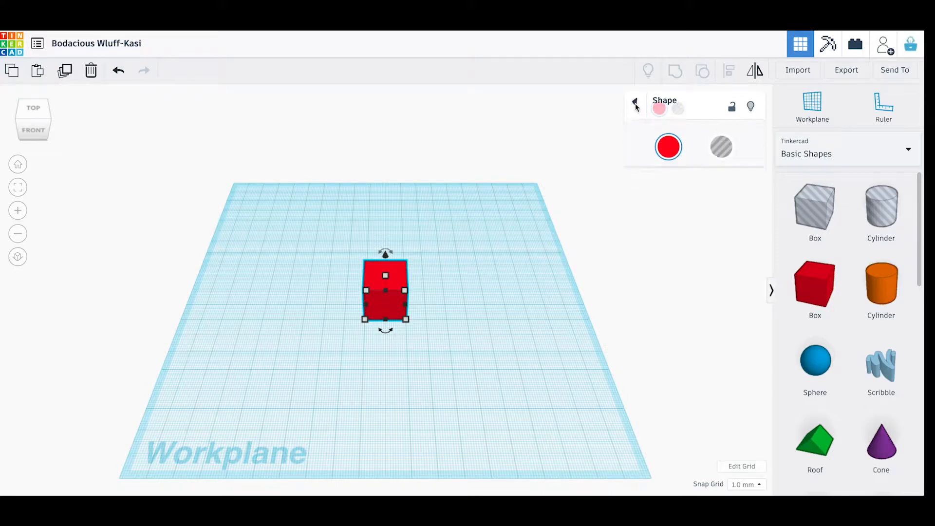
left_click(670, 150)
left_click(670, 150)
left_click(669, 150)
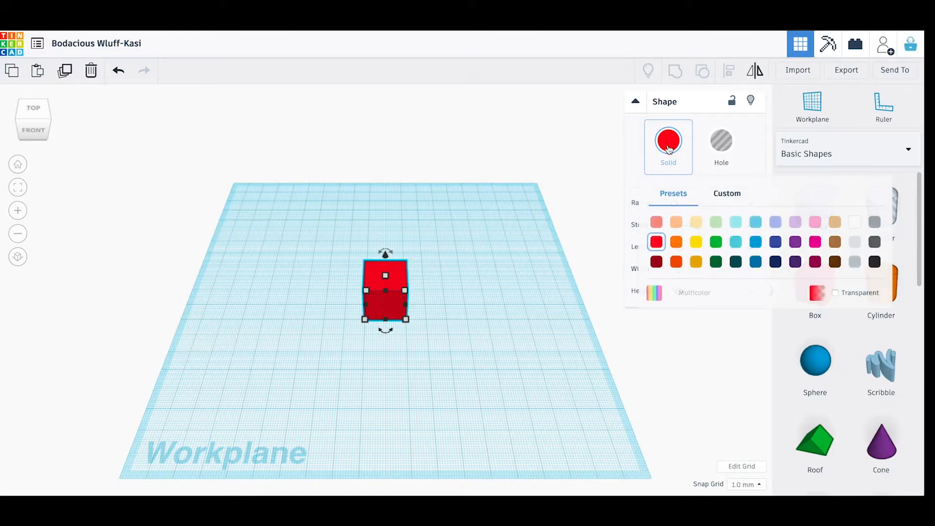
left_click(717, 246)
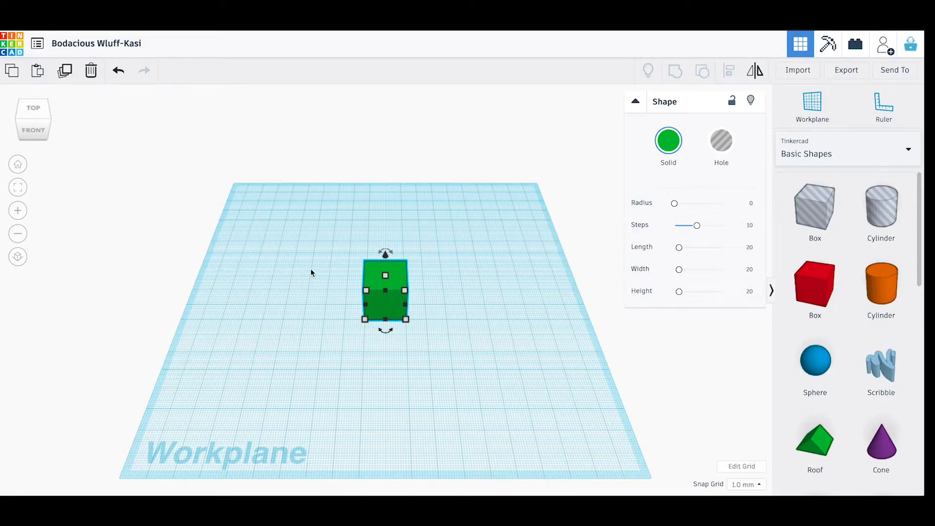
- Focus the view on the selected green box and inspect it at closer and wider zoom levels
key("f")
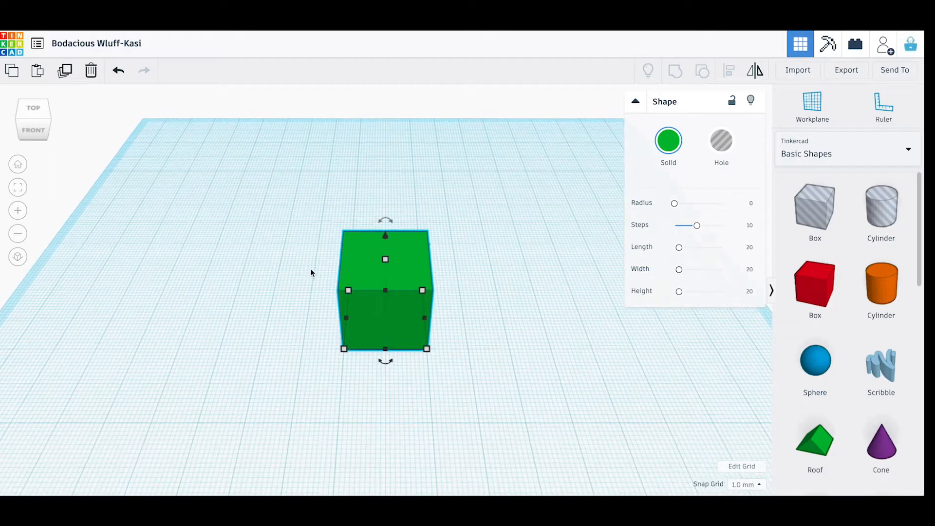
scroll(312, 273, "down", 5)
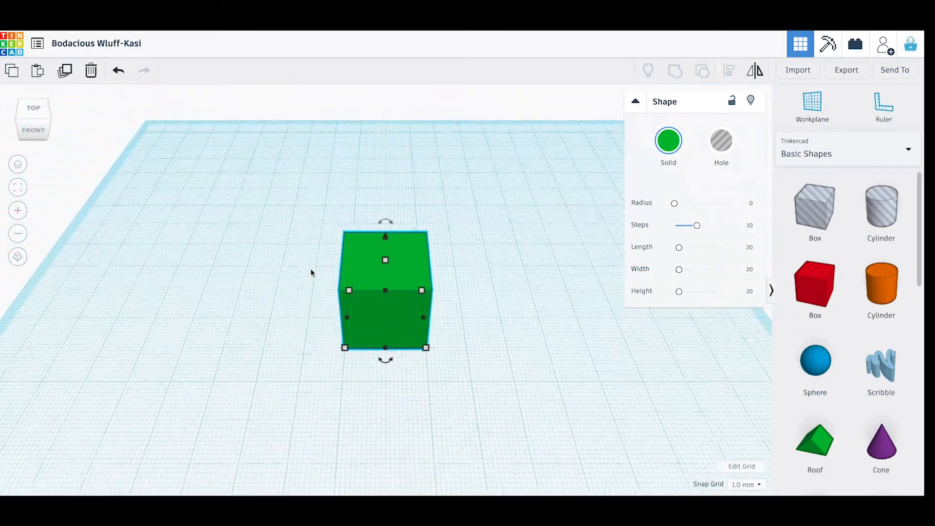
scroll(311, 272, "up", 5)
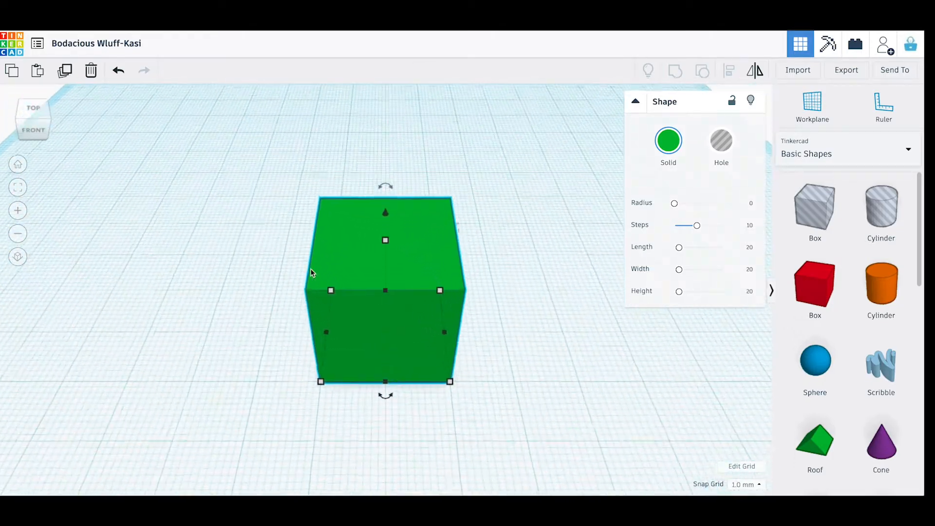
scroll(312, 273, "down", 3)
scroll(312, 273, "up", 4)
scroll(311, 273, "down", 2)
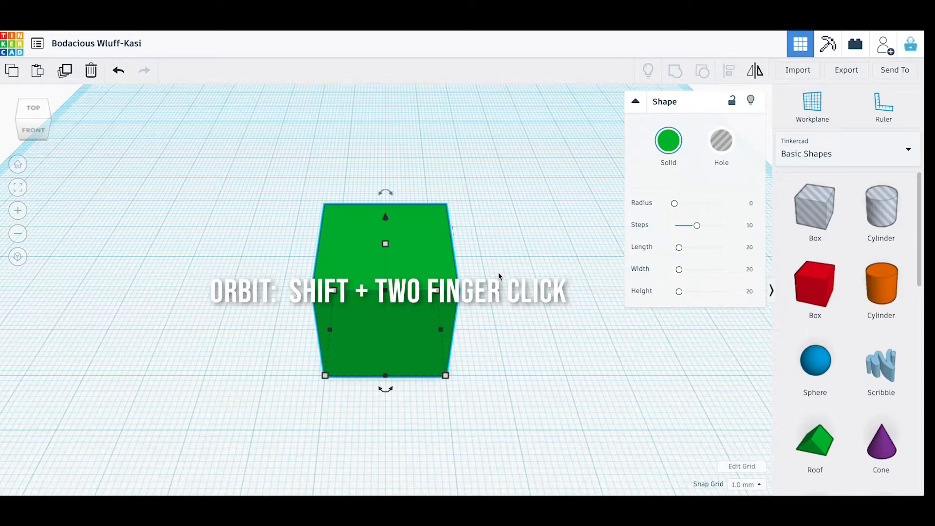
- Examine the green box from low side angles, directly above and a raised corner angle
right_click_drag(499, 276, 462, 300, "shift")
right_click_drag(543, 298, 590, 230, "shift")
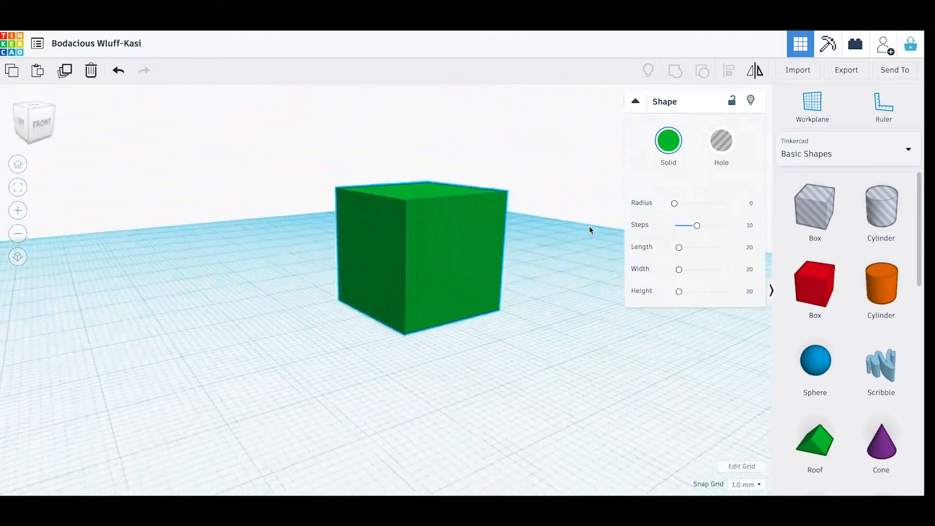
right_click_drag(507, 267, 445, 280, "shift")
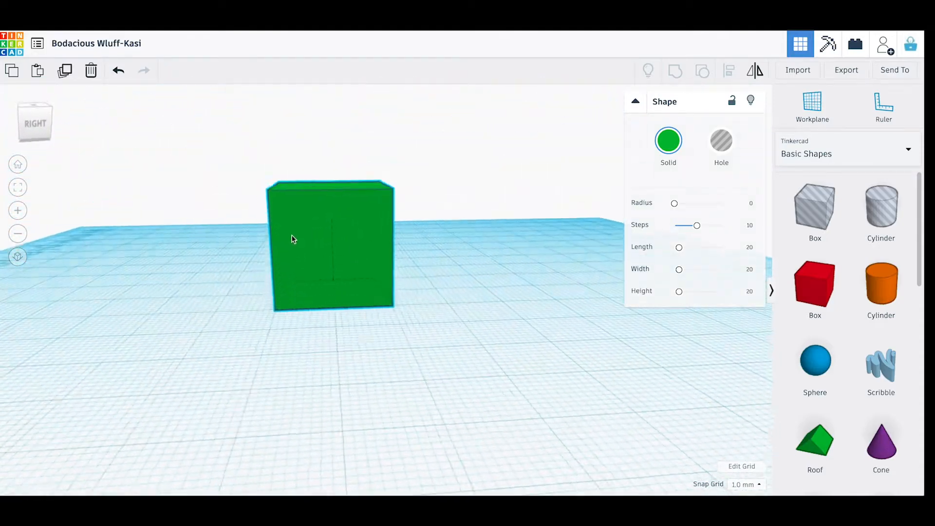
right_click_drag(507, 264, 444, 325, "shift")
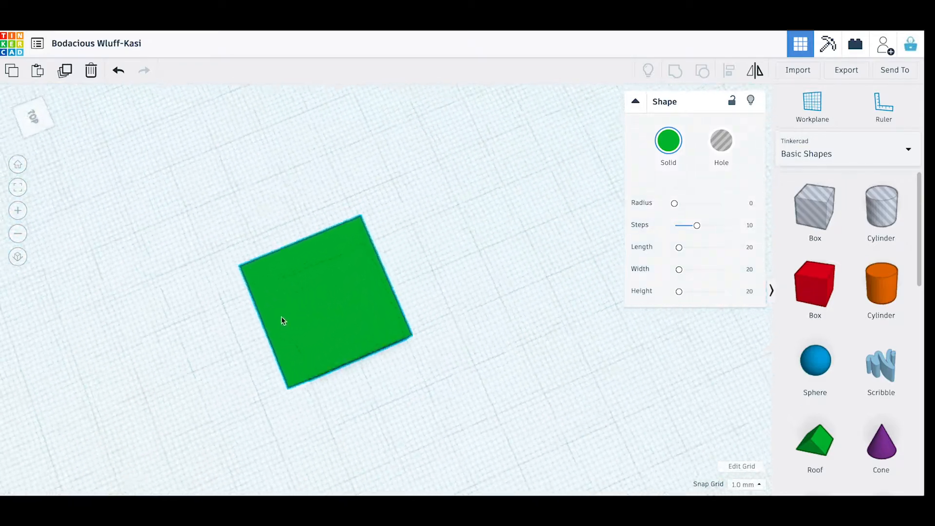
right_click_drag(227, 290, 381, 277)
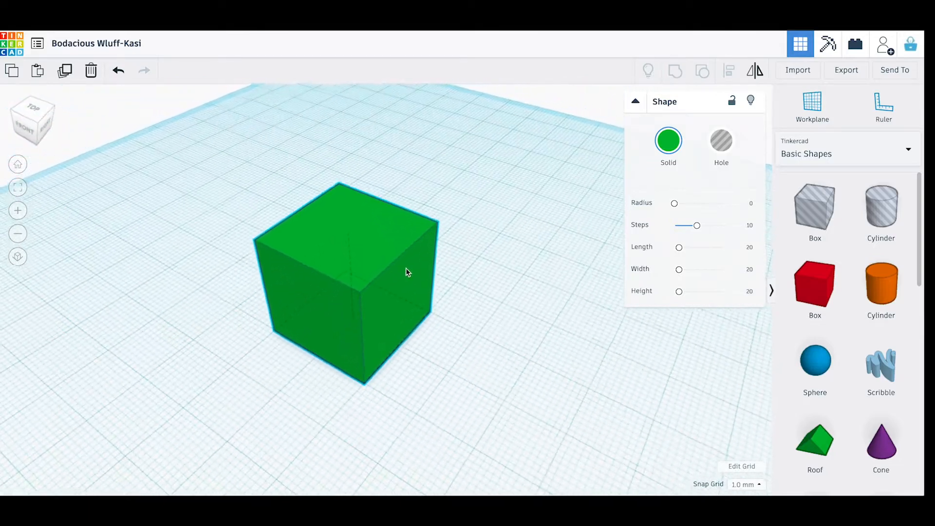
scroll(409, 273, "down", 2)
scroll(409, 273, "up", 8)
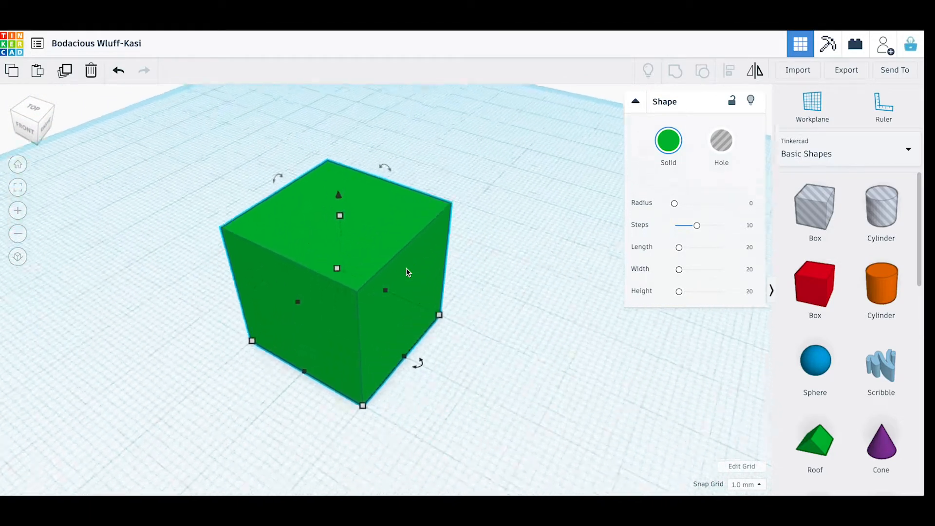
- Examine the green box close up and from several sides by zooming, panning and orbiting around it
scroll(408, 272, "down", 8)
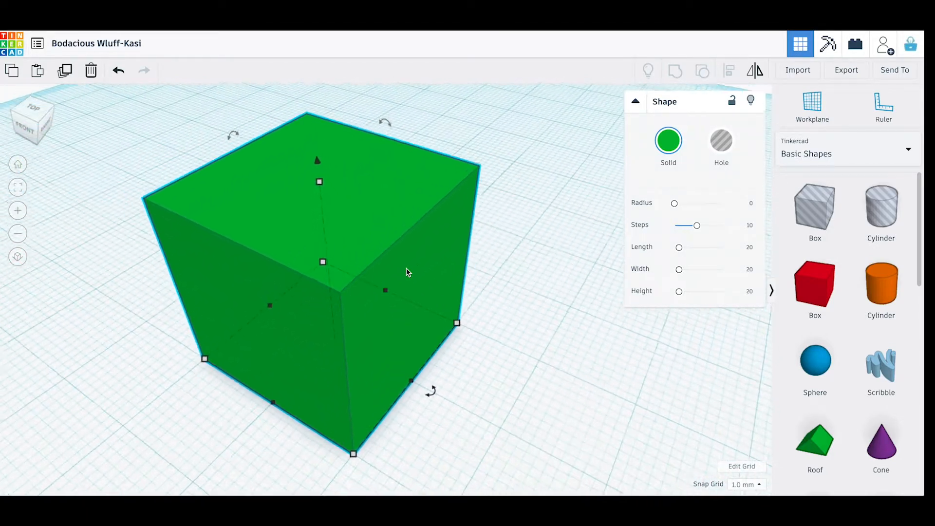
scroll(347, 312, "down", 3)
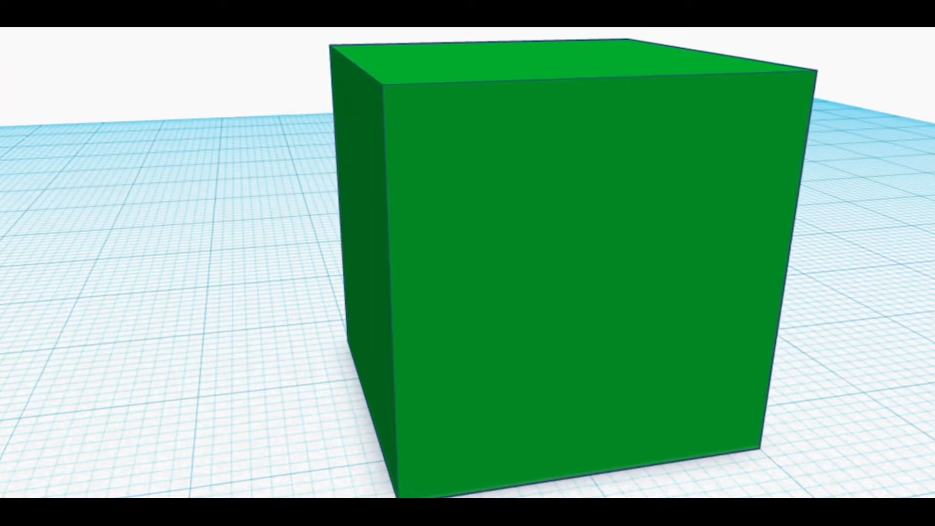
right_click_drag(773, 422, 751, 422, "shift")
right_click_drag(700, 498, 626, 498, "shift")
left_click(804, 479)
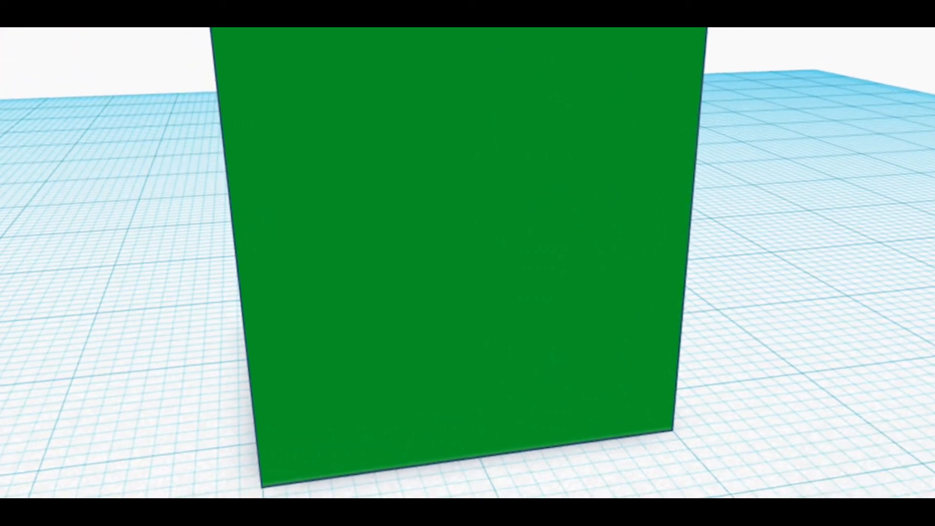
scroll(805, 475, "down", 5)
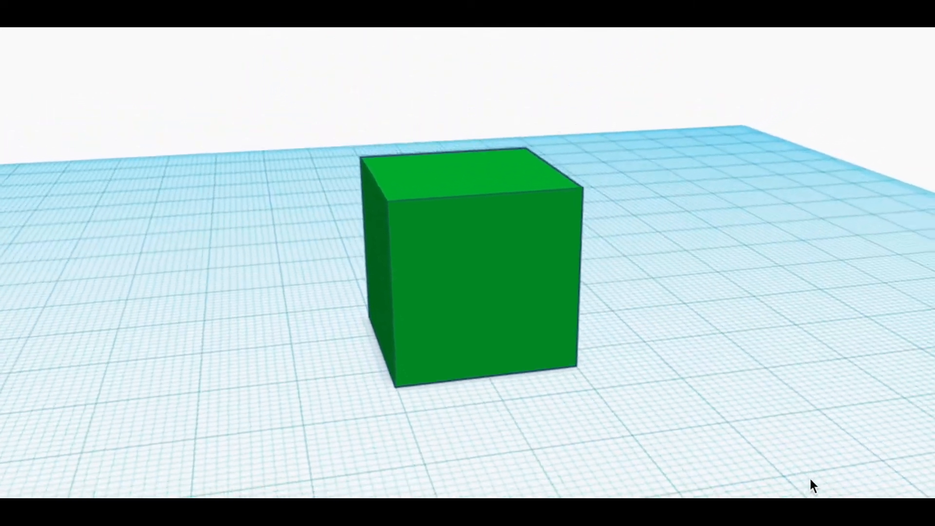
right_click_drag(813, 478, 112, 509)
right_click_drag(779, 516, 628, 497)
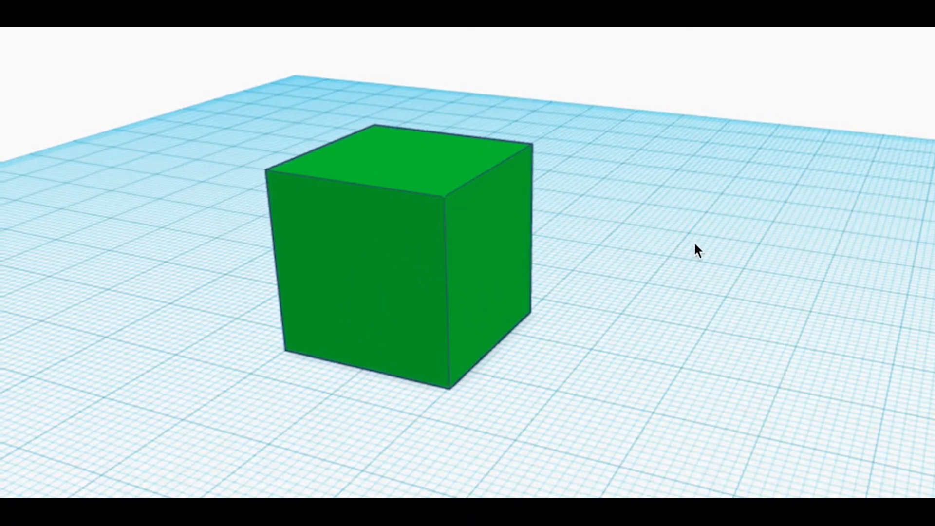
- Resize the green box freehand by its base corners to a footprint of about 17 by 7 mm
left_click(396, 276)
mouse_move(448, 387)
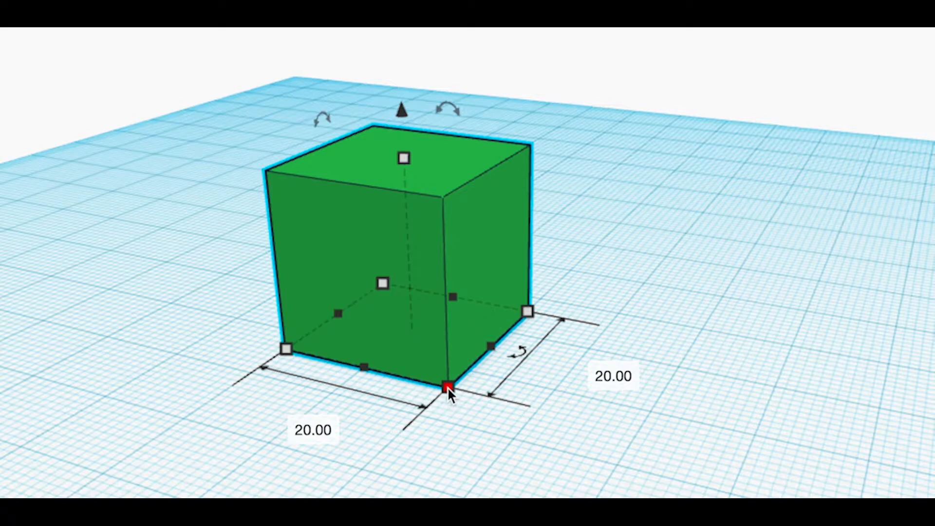
left_click_drag(446, 387, 441, 367)
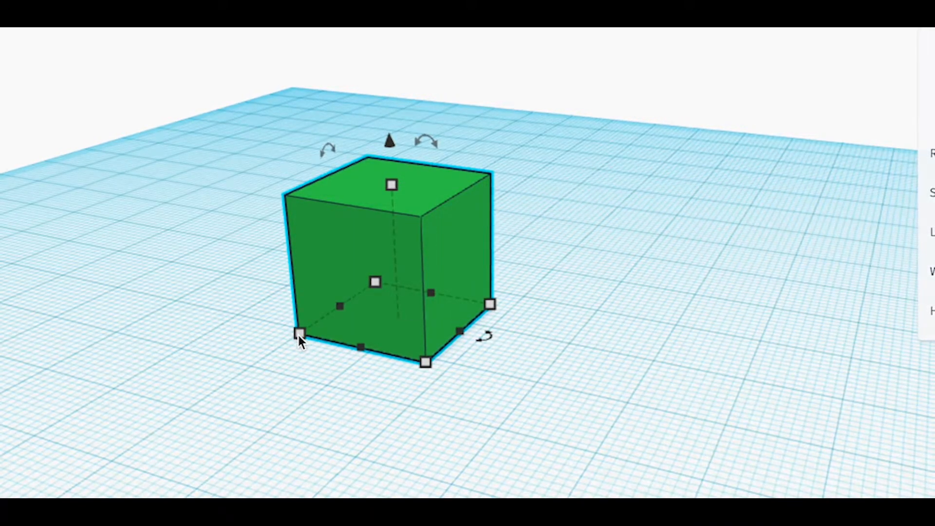
left_click_drag(299, 334, 346, 303)
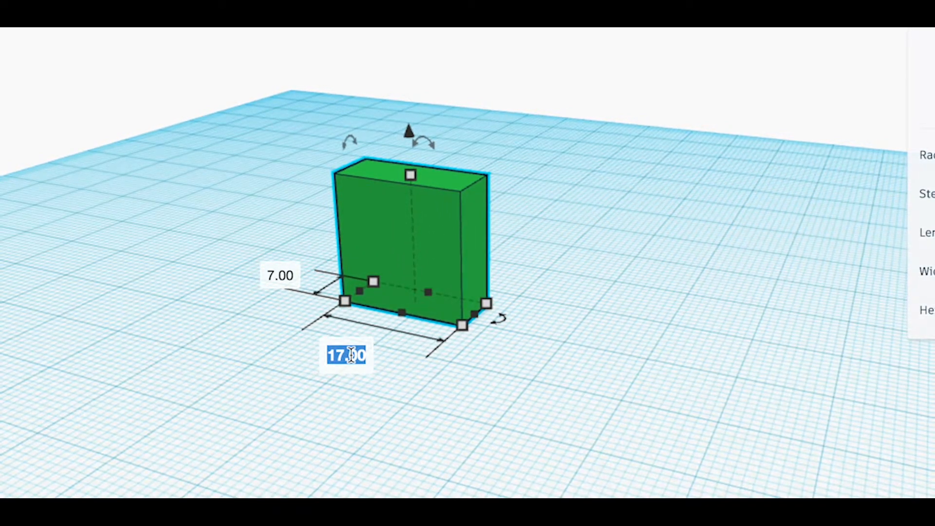
- Set the green box's base dimensions to 13.3 mm and 4 mm, and its height to 10 mm
key("BackSpace")
type("13.3")
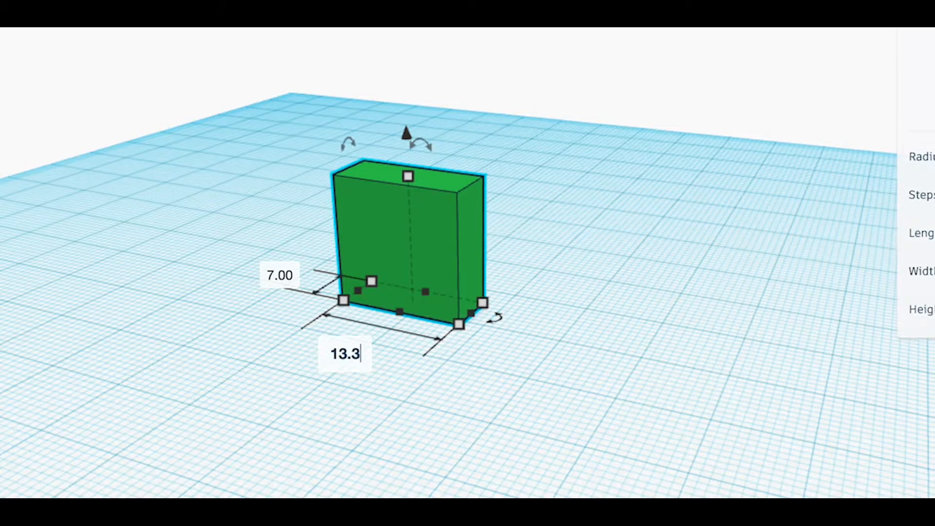
key("Return")
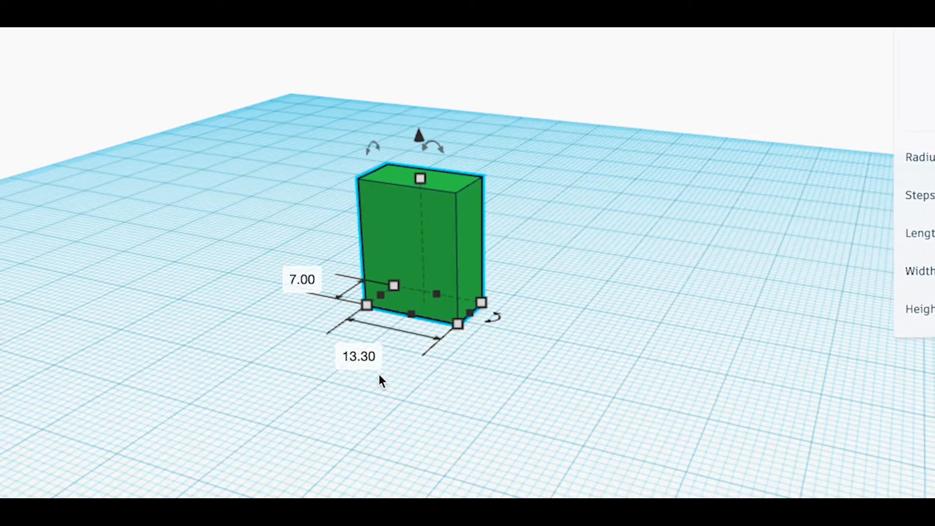
left_click(303, 279)
key("BackSpace")
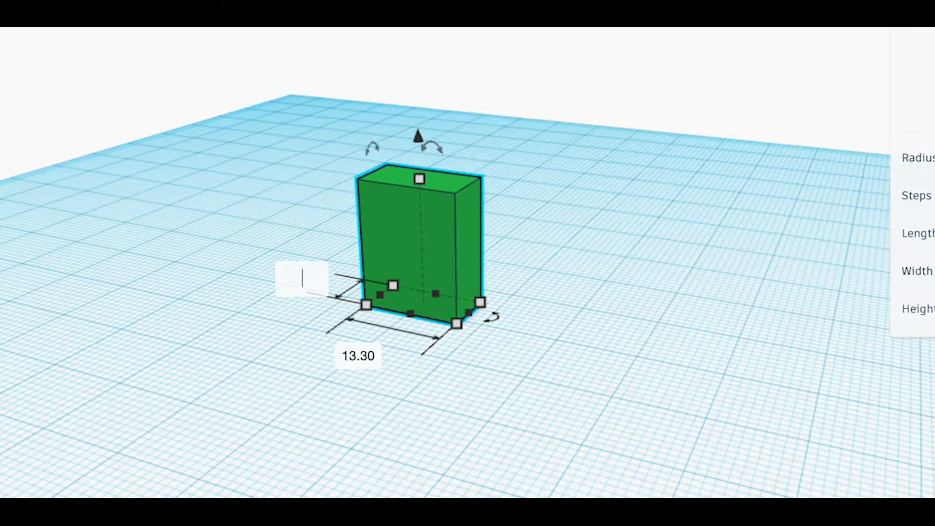
type("4")
key("Return")
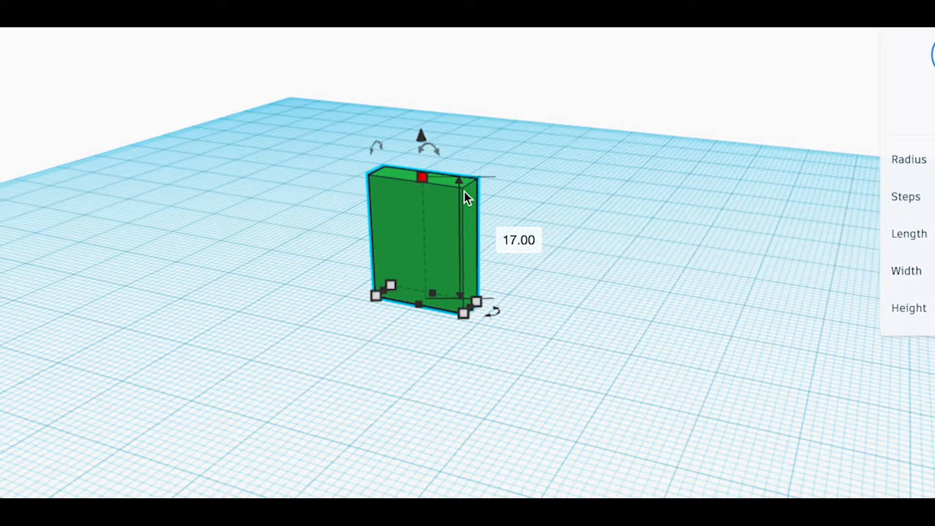
type("10")
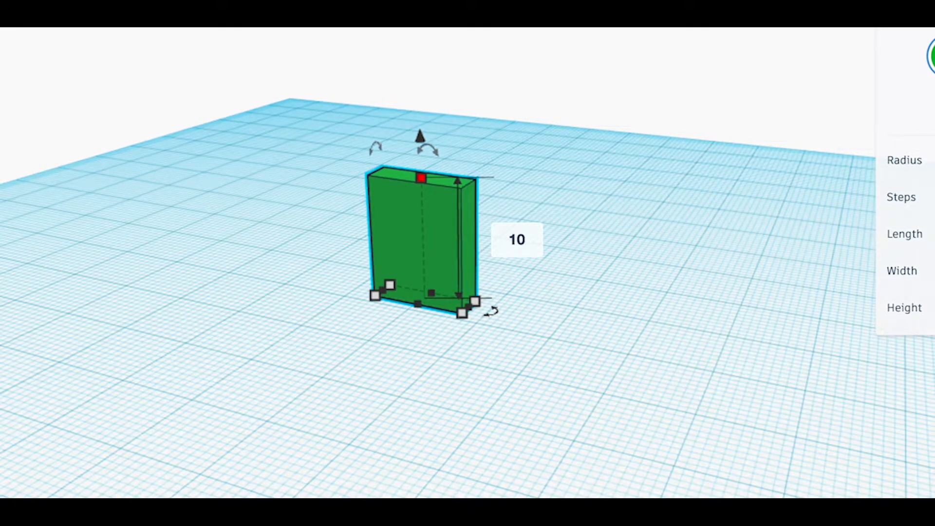
key("Return")
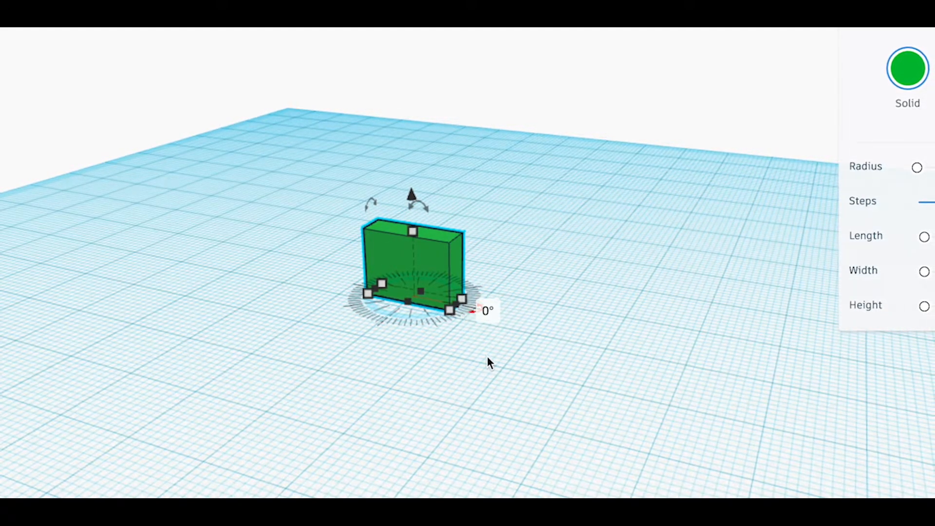
- Rotate the green box about its vertical axis to exactly -72°
left_click_drag(473, 309, 447, 372)
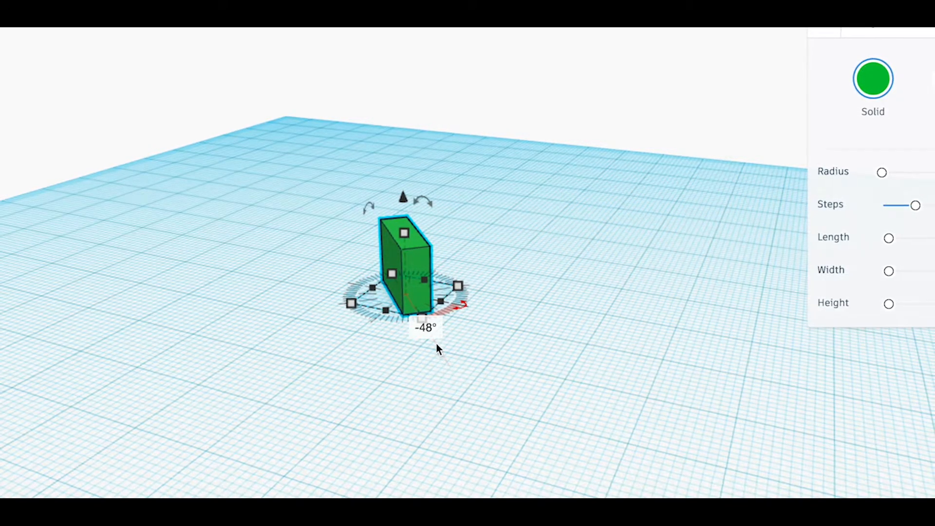
left_click(427, 328)
key("BackSpace")
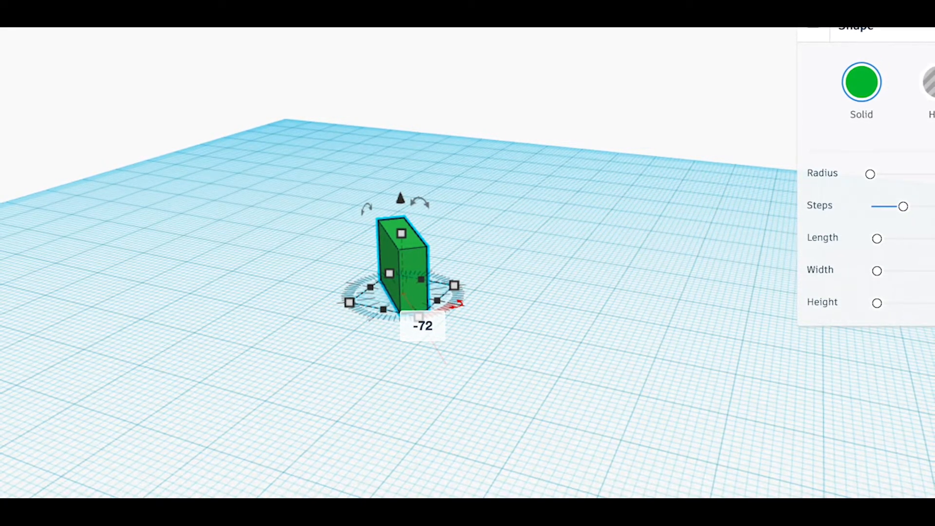
key("Return")
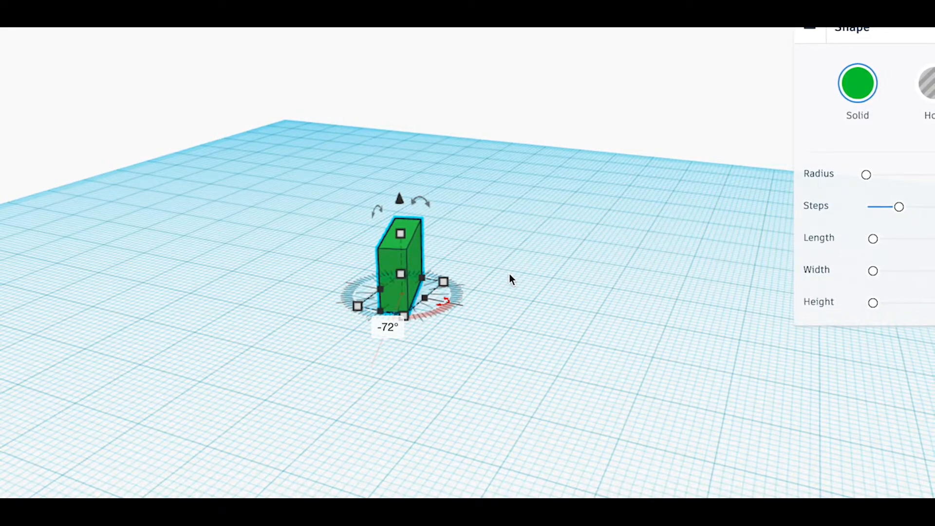
- Rotate the green box a further -22.5° about its vertical axis, working from directly above
scroll(509, 274, "down", 3)
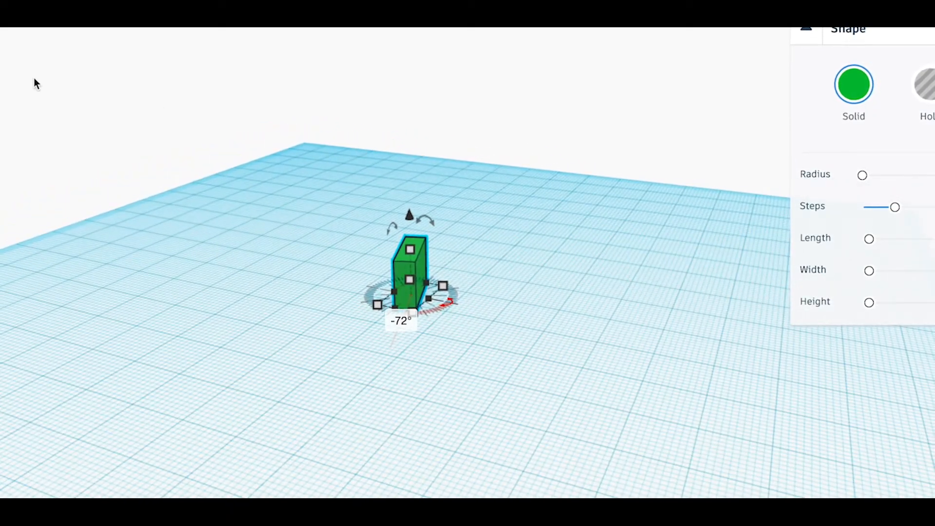
left_click(1, 58)
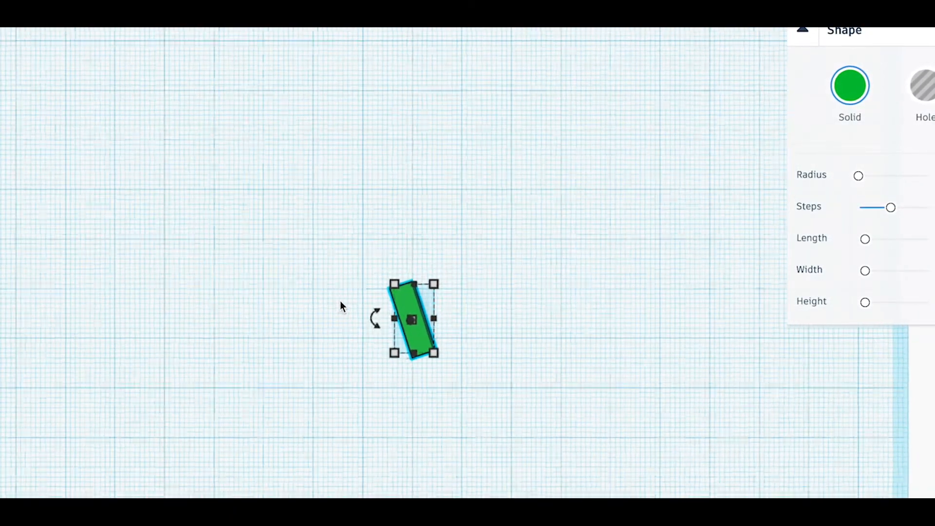
scroll(338, 305, "up", 6)
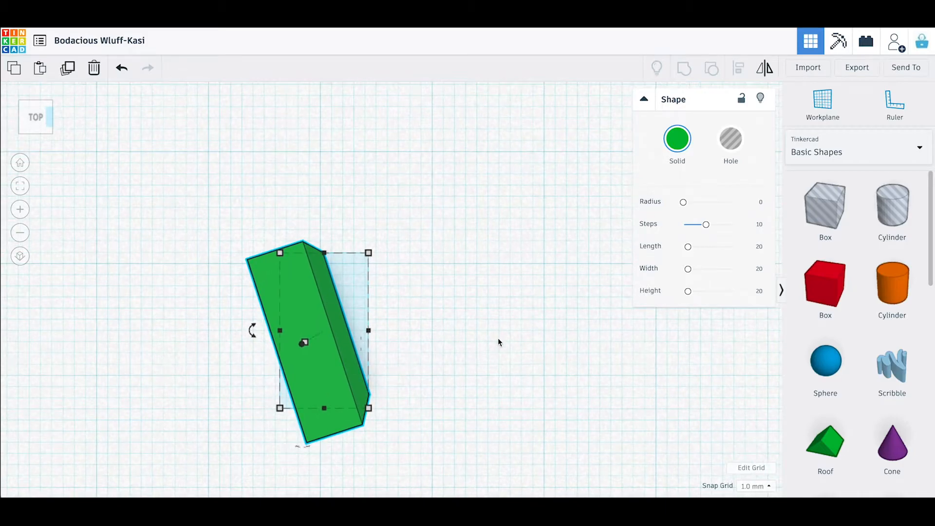
left_click(545, 352)
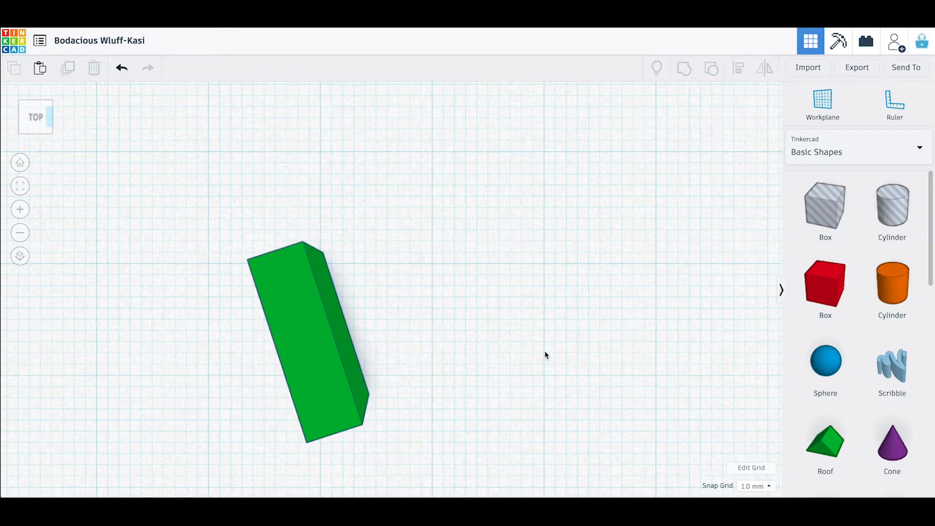
right_click_drag(544, 355, 673, 306)
left_click(396, 293)
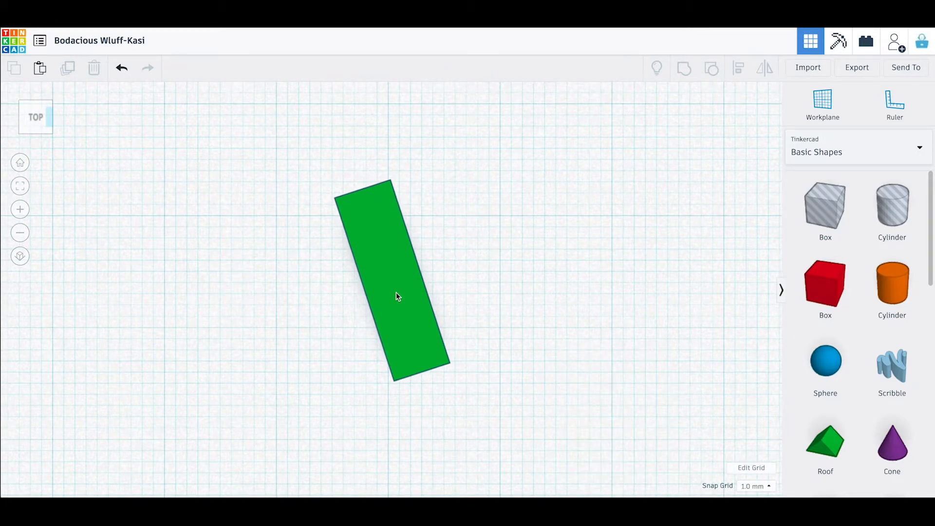
left_click(402, 322)
left_click_drag(303, 274, 312, 255)
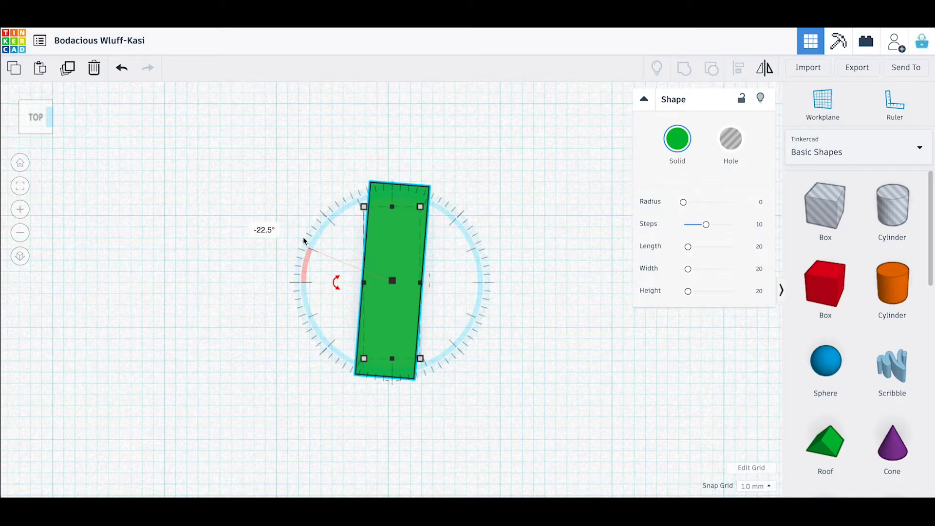
left_click_drag(309, 247, 309, 279)
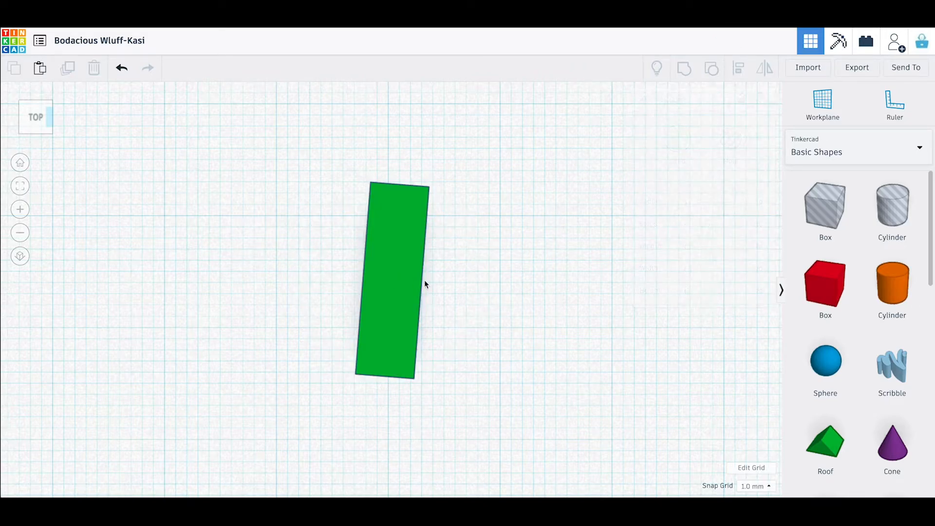
- Move the green box vertically to 4 mm below the workplane, up to 1 mm above it, and back to 0
right_click_drag(375, 278, 577, 410)
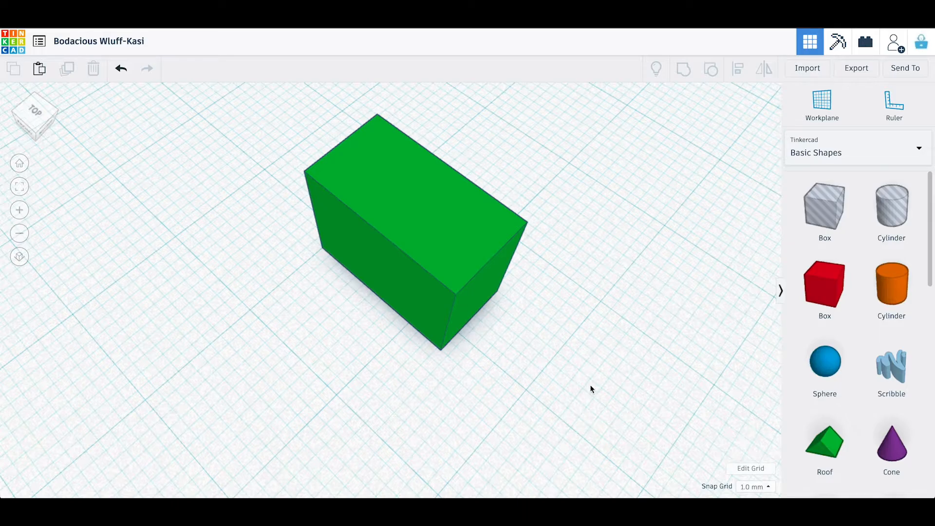
right_click_drag(579, 393, 323, 305)
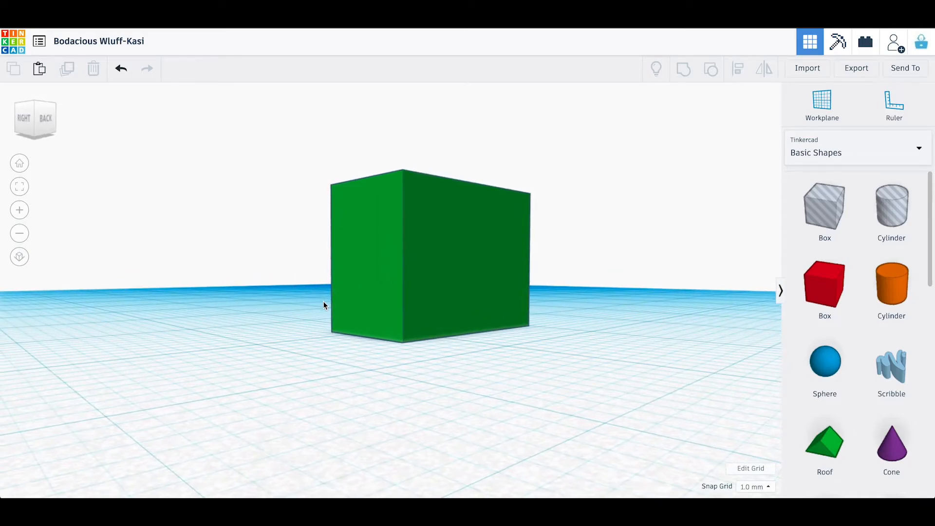
left_click(405, 261)
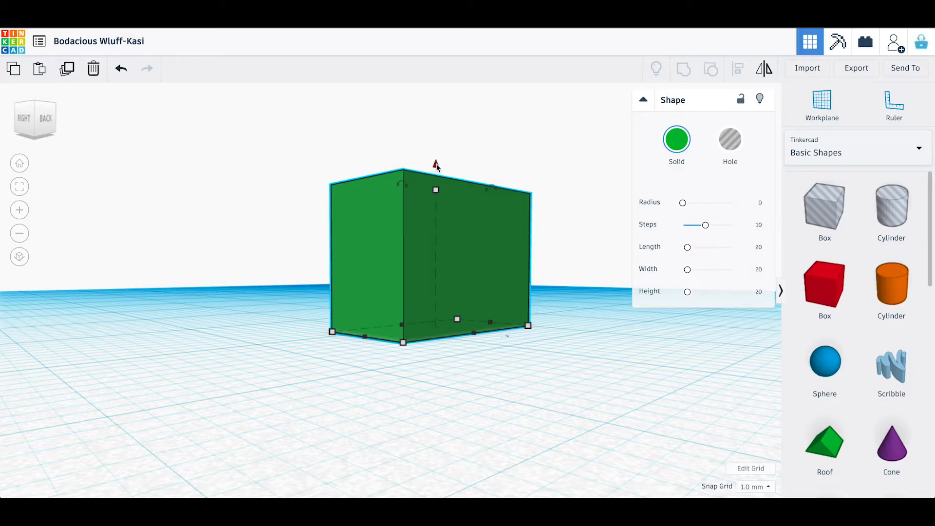
left_click_drag(436, 166, 447, 191)
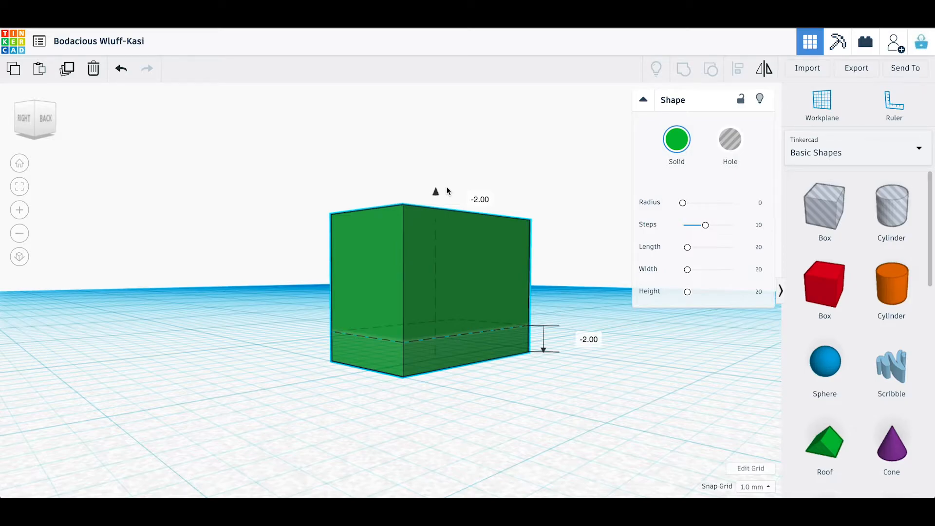
left_click_drag(439, 192, 440, 224)
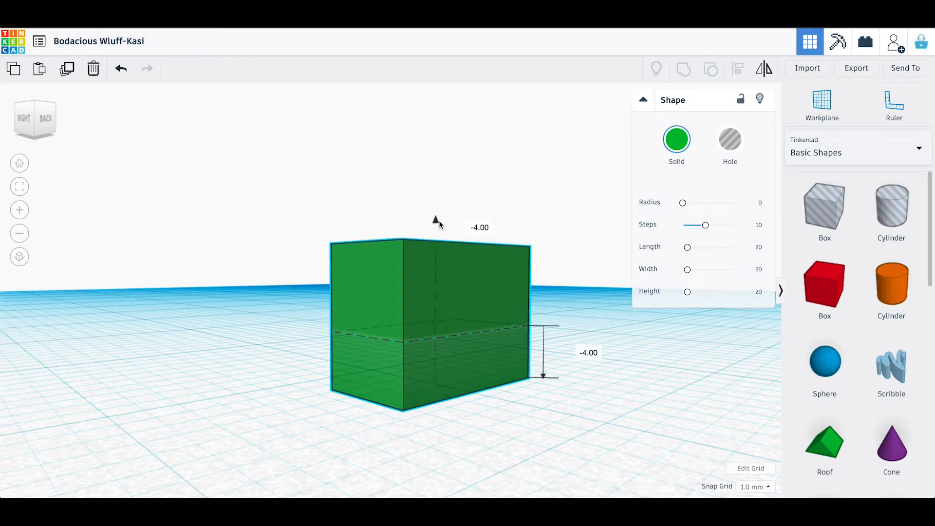
left_click_drag(439, 215, 436, 150)
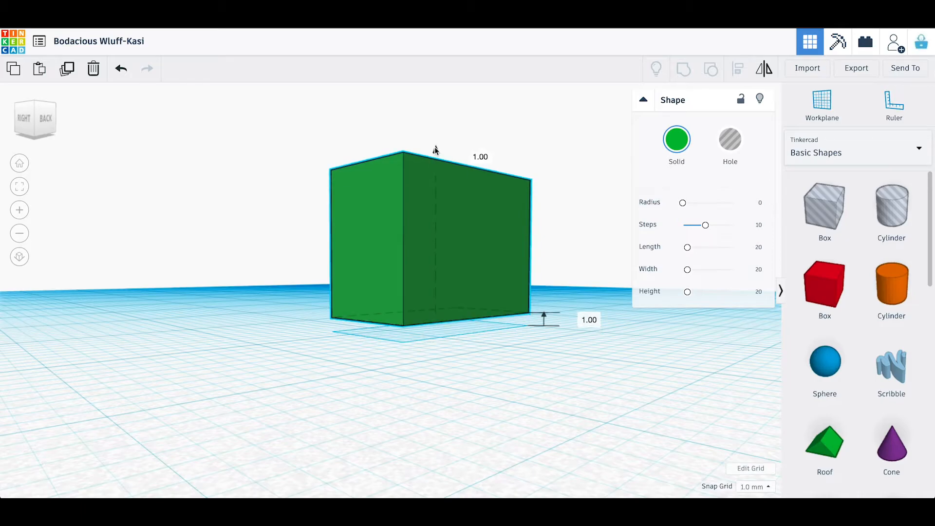
mouse_move(436, 159)
left_mouse_down()
mouse_move(436, 169)
mouse_move(436, 150)
mouse_move(436, 169)
left_mouse_up()
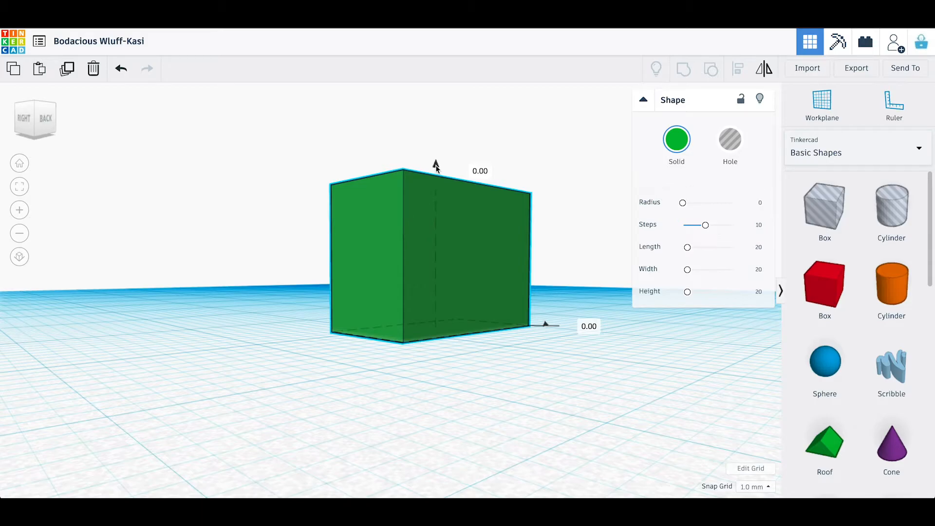
mouse_move(437, 168)
left_mouse_down()
mouse_move(432, 106)
mouse_move(435, 161)
left_mouse_up()
left_click(538, 164)
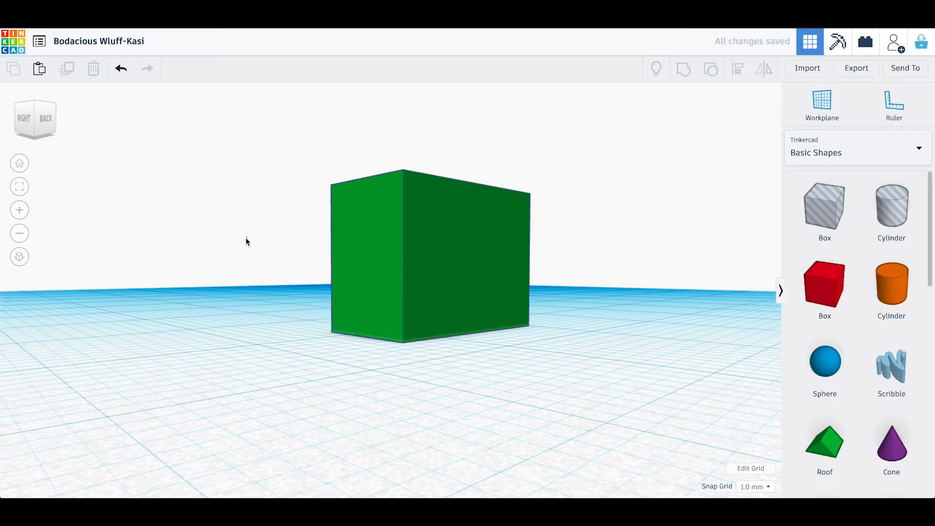
- Place a solid red box beside the green one and resize its base by the corners to 11 mm along one side
right_click_drag(227, 288, 268, 363)
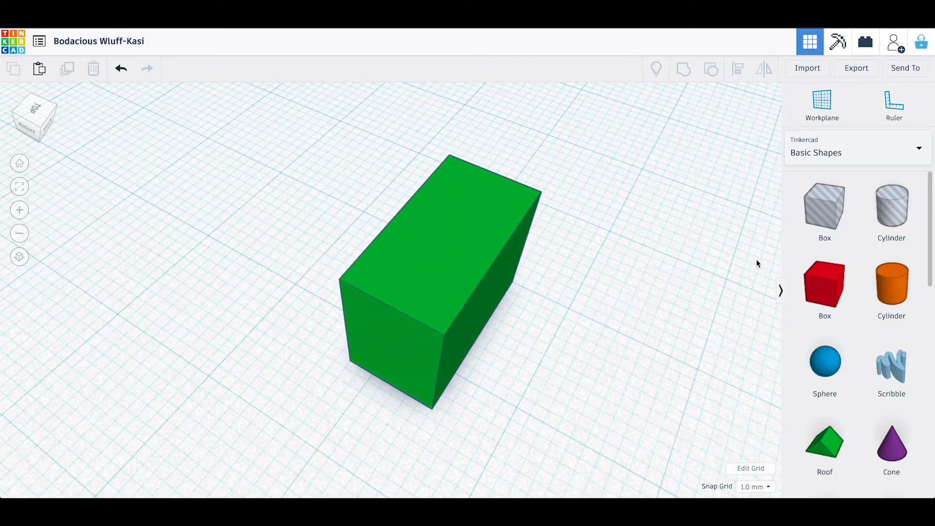
scroll(597, 325, "down", 8)
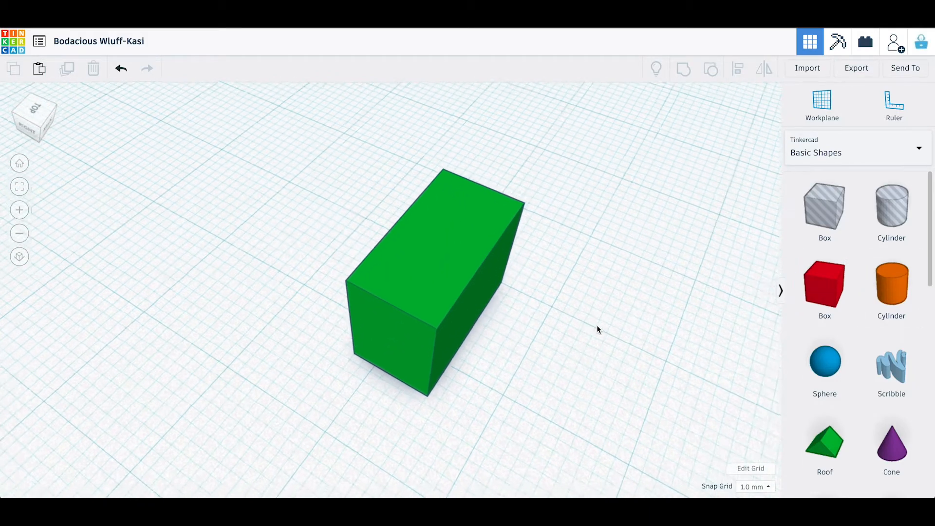
left_click_drag(824, 287, 493, 353)
left_click_drag(469, 397, 500, 345)
left_click_drag(563, 355, 517, 333)
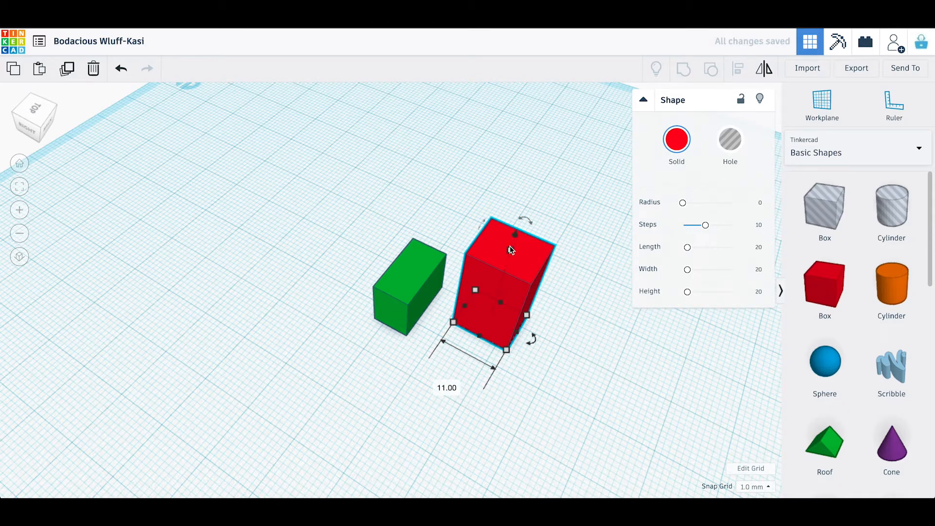
- Flatten the red box and move it -21 mm and -3 mm across the workplane, away from the green box
left_click_drag(510, 251, 556, 263)
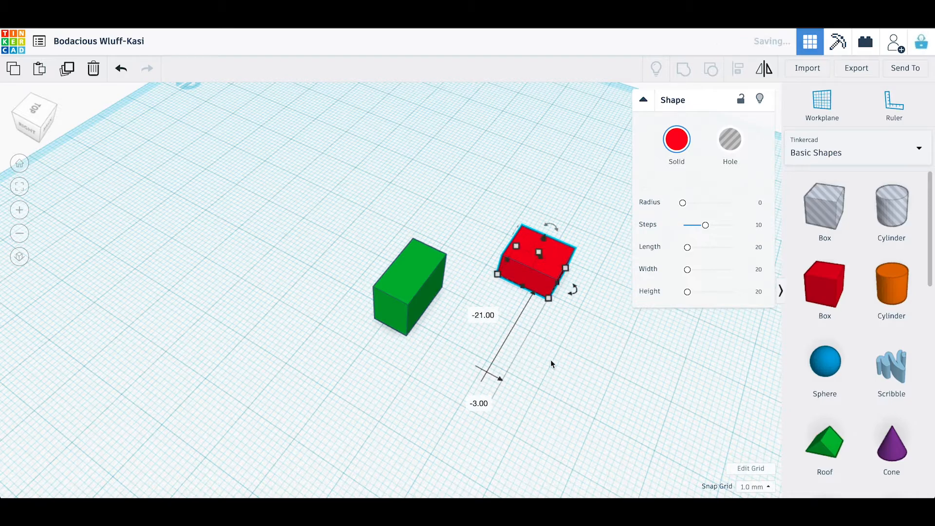
left_click(587, 370)
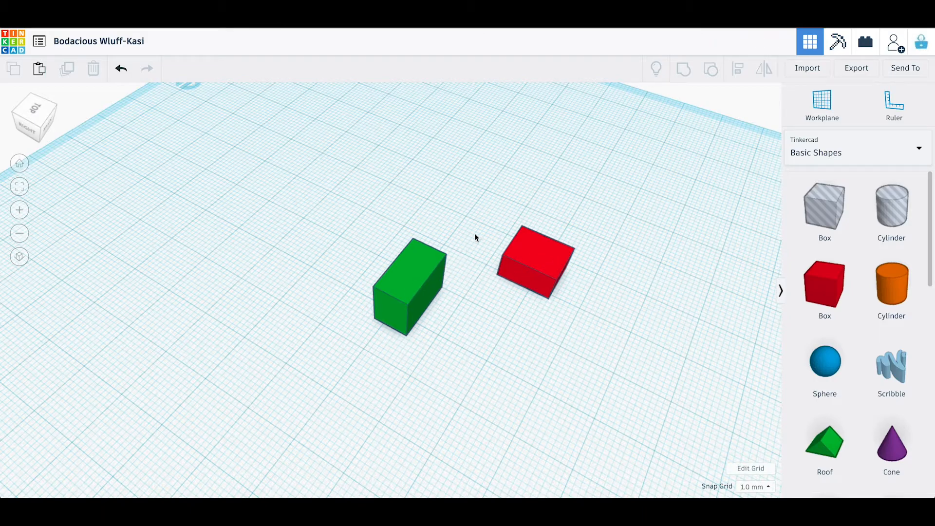
- Align the green and red boxes by their centres along the green box's length and by their top faces
left_click(409, 283)
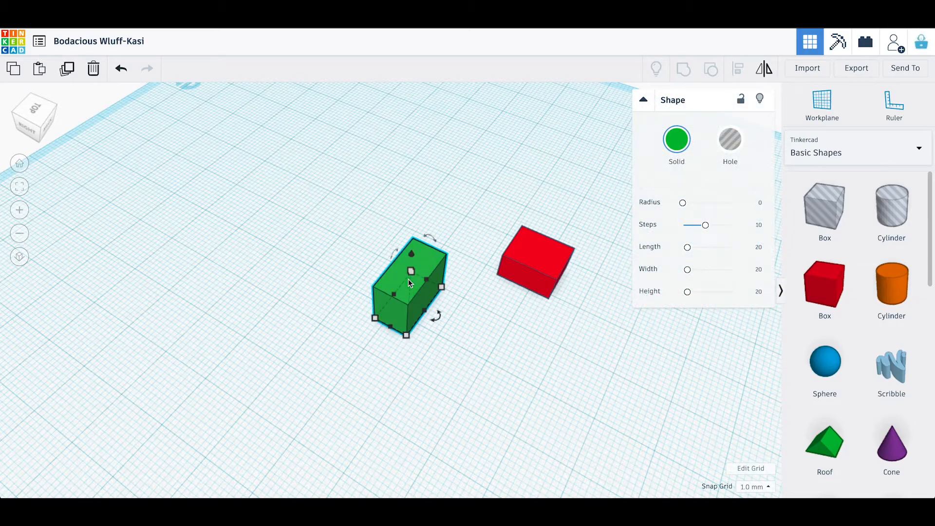
left_click(542, 253, "shift")
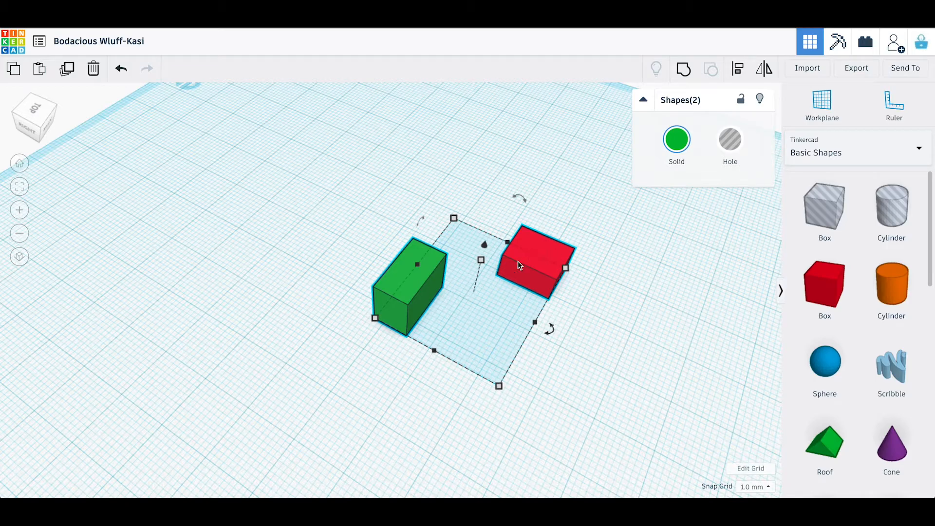
left_click(739, 72)
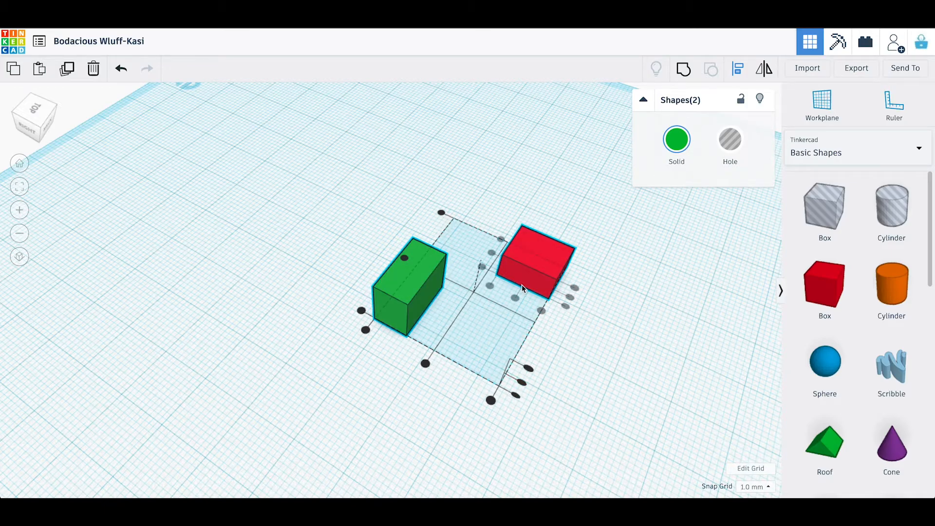
left_click(403, 259)
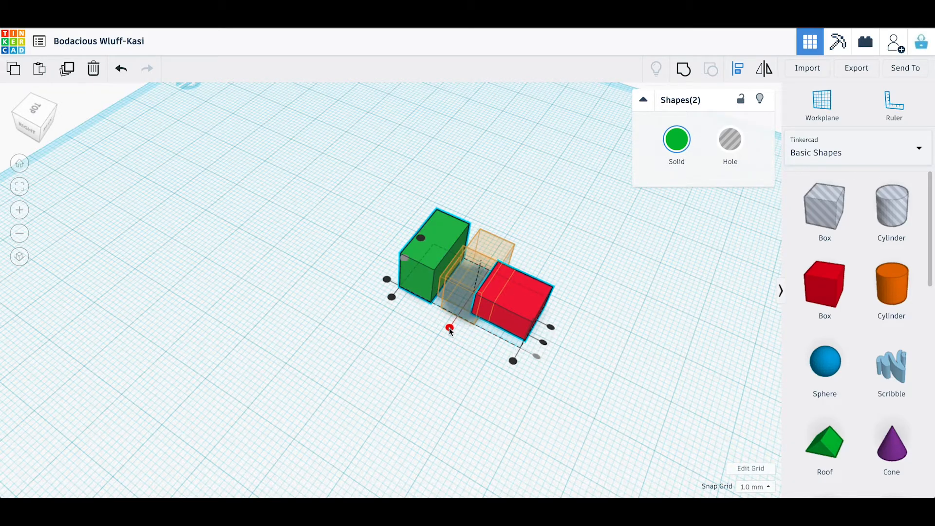
left_click(549, 328)
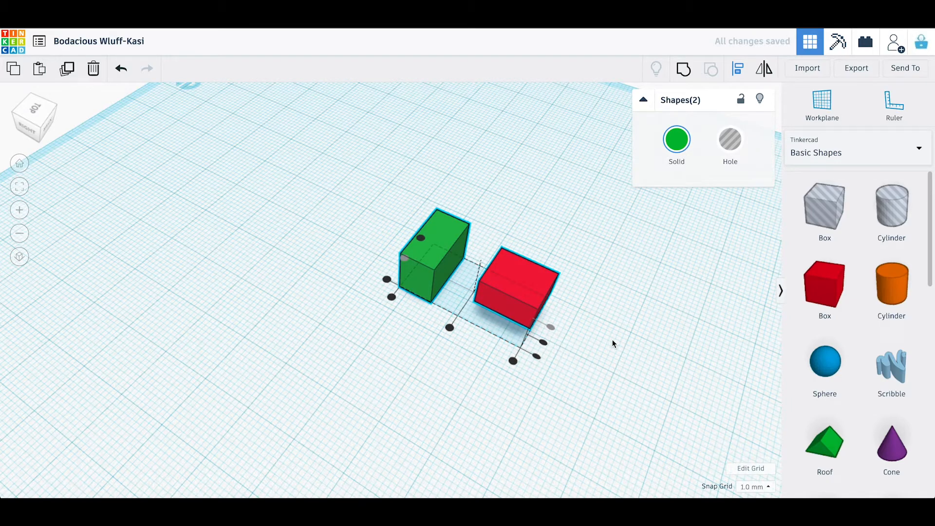
left_click(358, 367)
- Move the red box across the workplane until its side touches the long side of the green box
right_click_drag(476, 422, 501, 461)
scroll(417, 357, "up", 4)
scroll(417, 358, "down", 2)
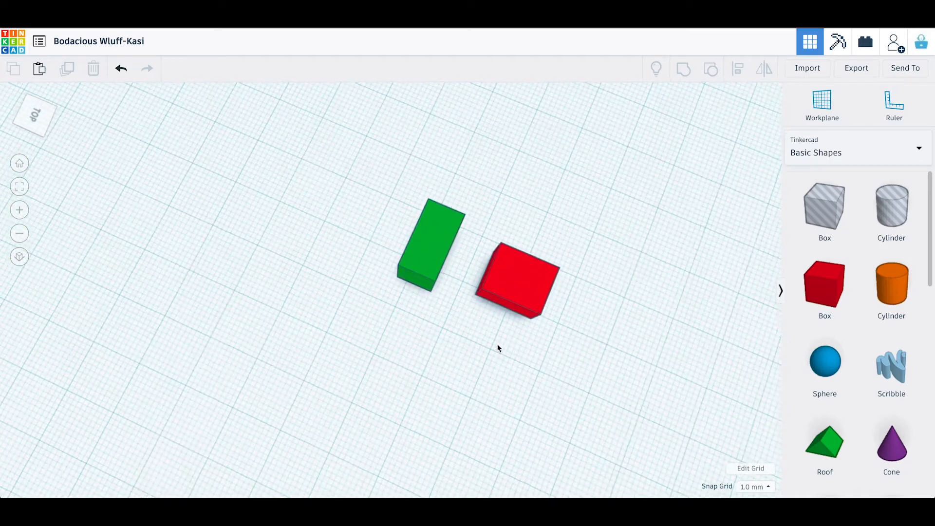
scroll(469, 326, "up", 3)
scroll(470, 326, "down", 5)
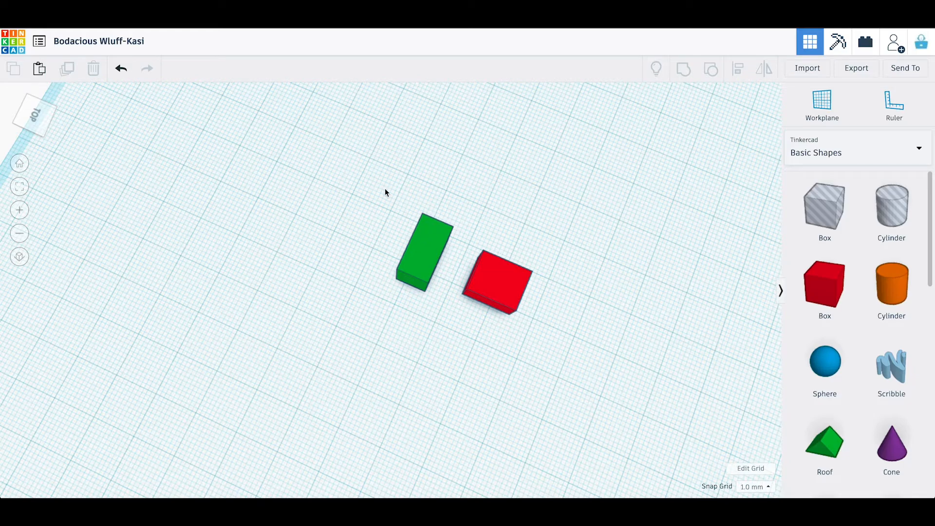
scroll(385, 192, "up", 4)
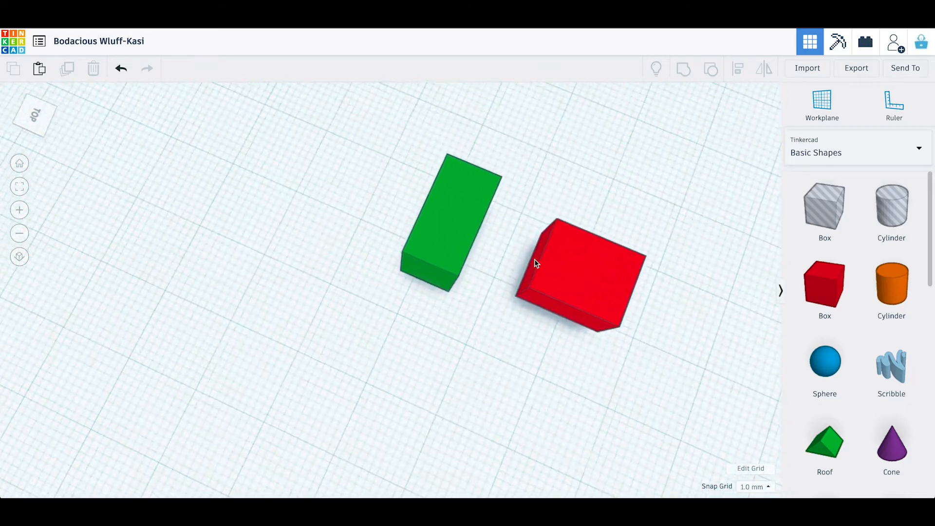
left_click(573, 269)
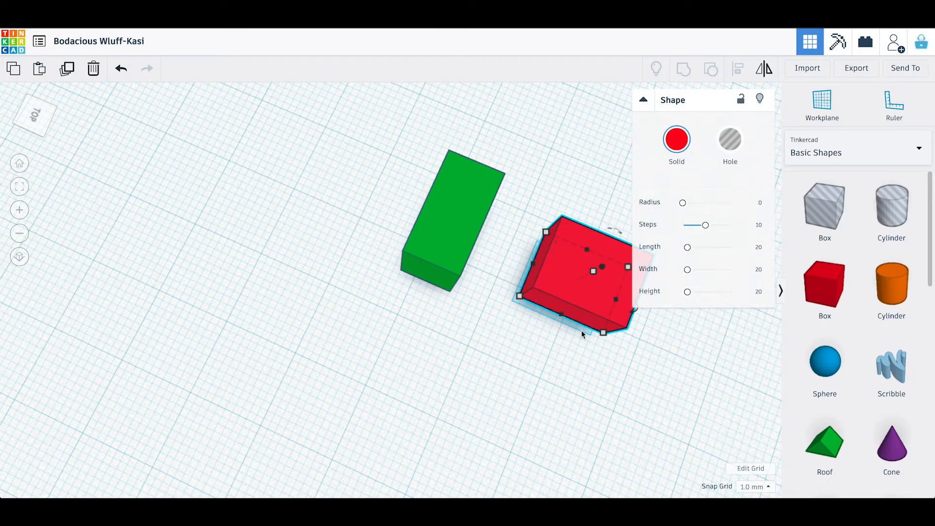
left_click_drag(579, 287, 508, 261)
- Align the touching green and red boxes by their centres along the green box's length
left_click(439, 205)
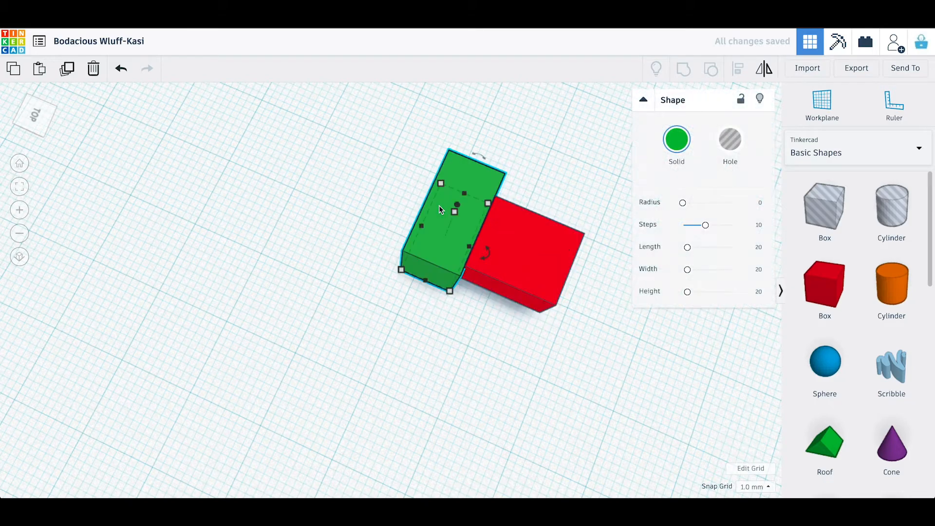
left_click(515, 236, "shift")
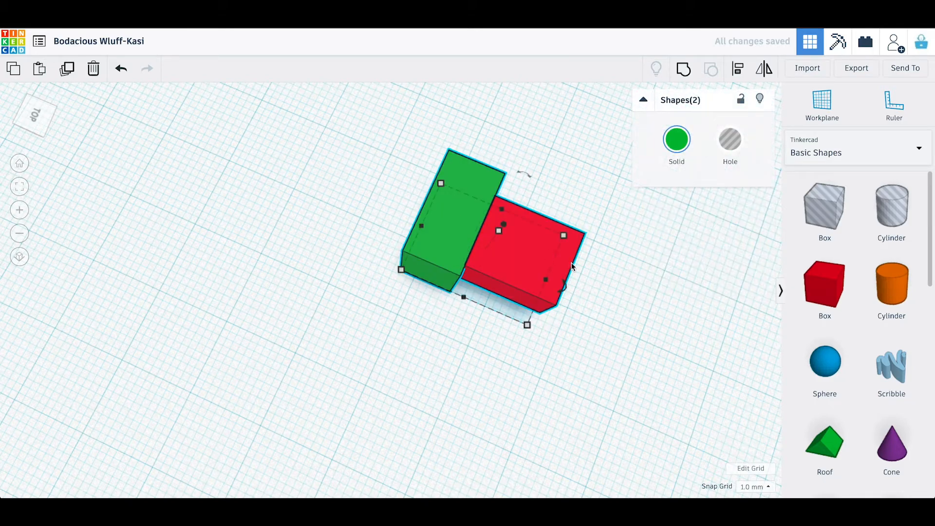
left_click(738, 68)
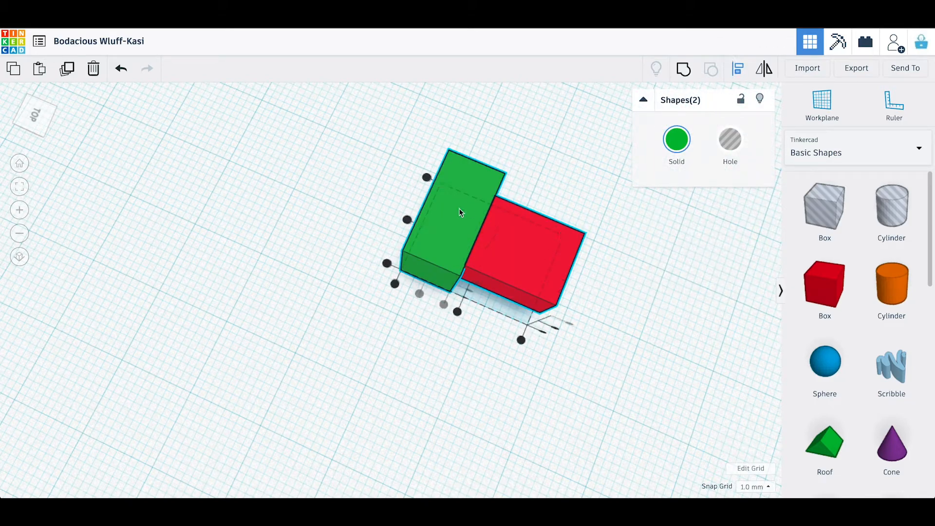
left_click(407, 221)
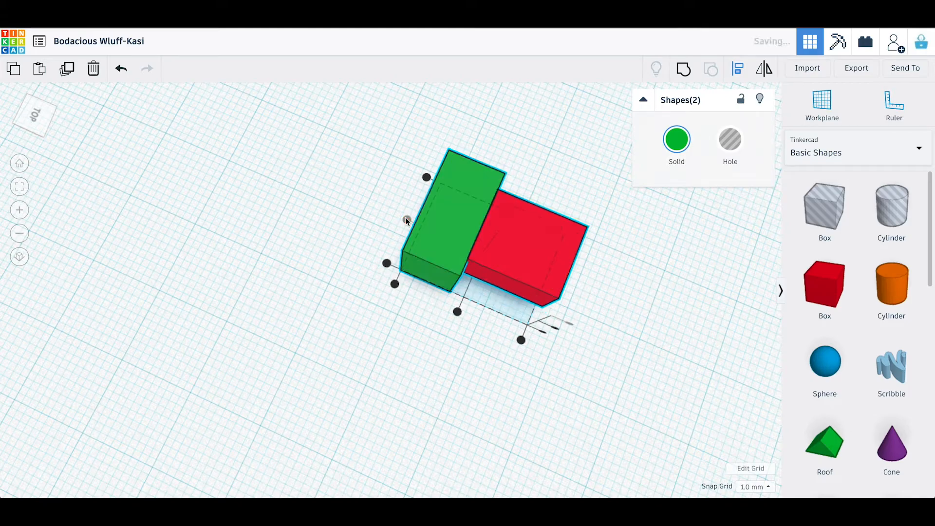
left_click(467, 340)
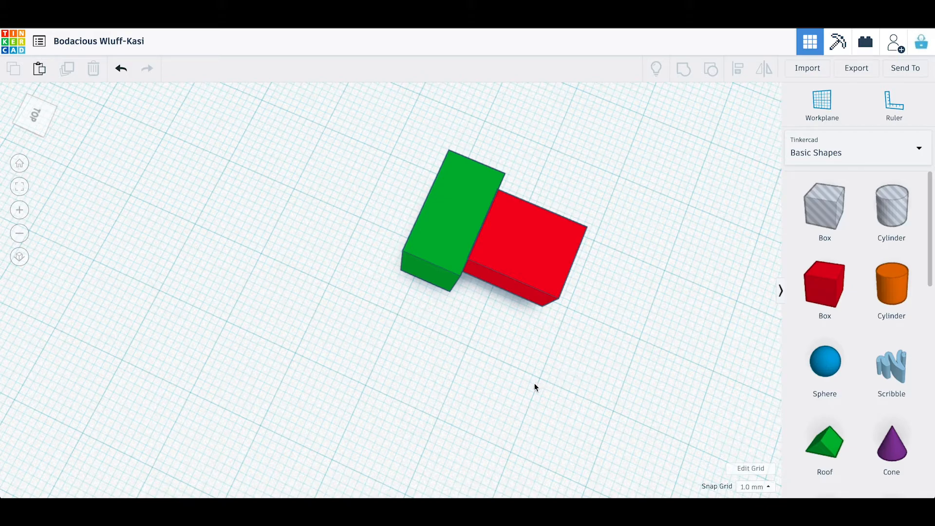
- Move the red box 9 mm into the green box so that the two overlap
right_click_drag(513, 383, 447, 362)
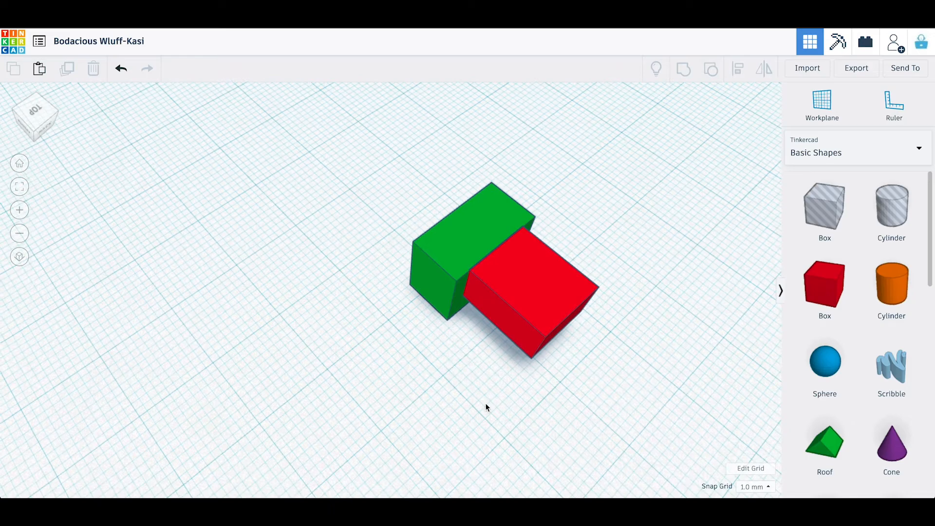
left_click(451, 237)
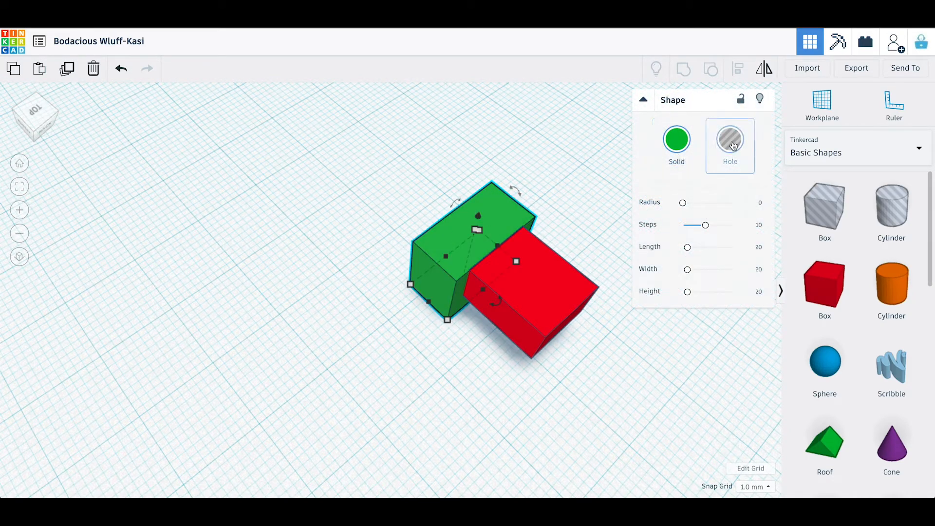
left_click(657, 330)
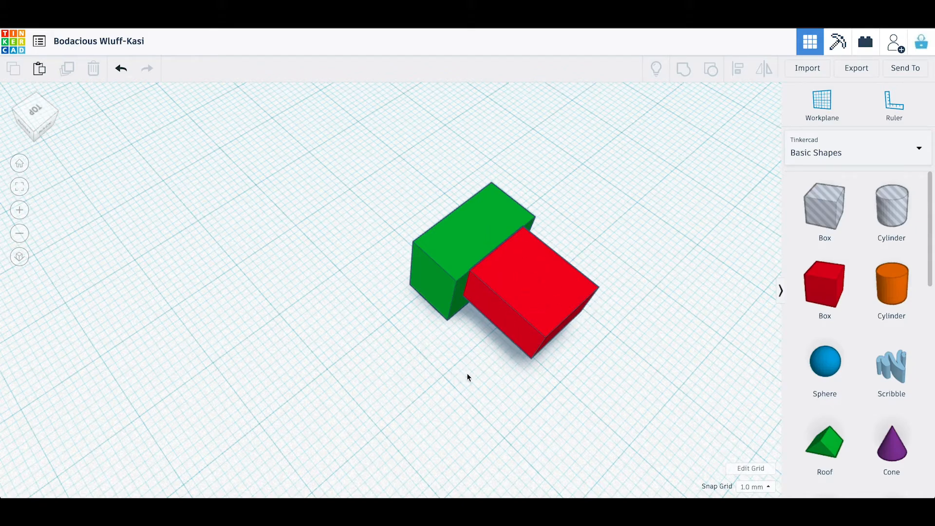
left_click(532, 290)
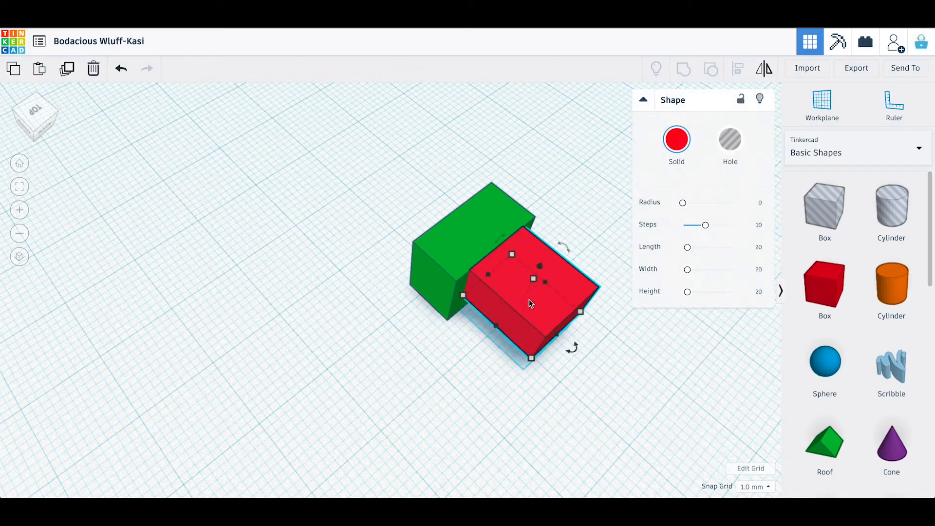
left_click_drag(529, 299, 473, 251)
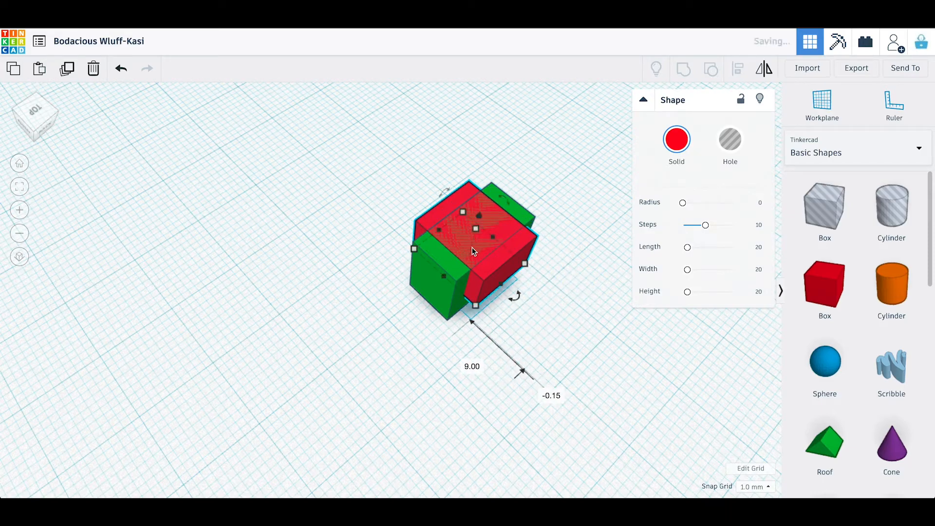
left_click(559, 294)
- Align the overlapping green and red boxes by their centres across the green box's width
left_click(527, 218)
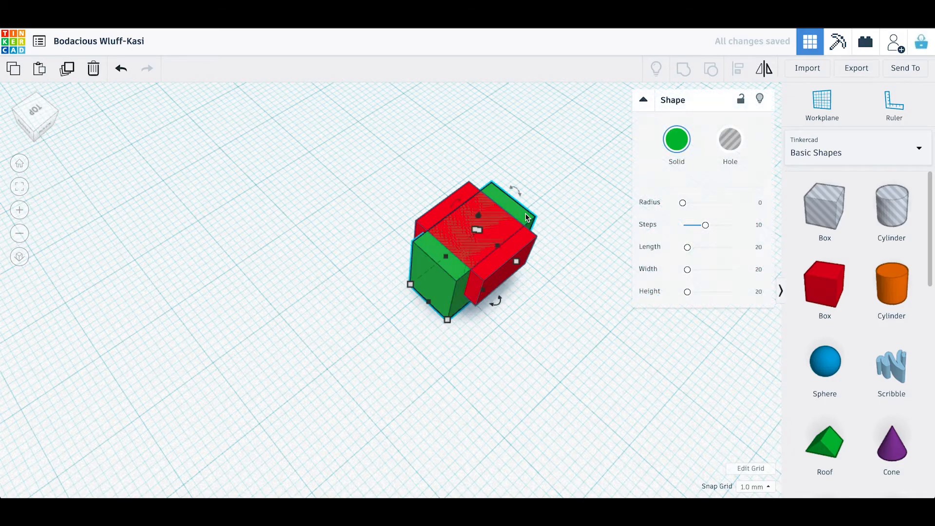
left_click(505, 267, "shift")
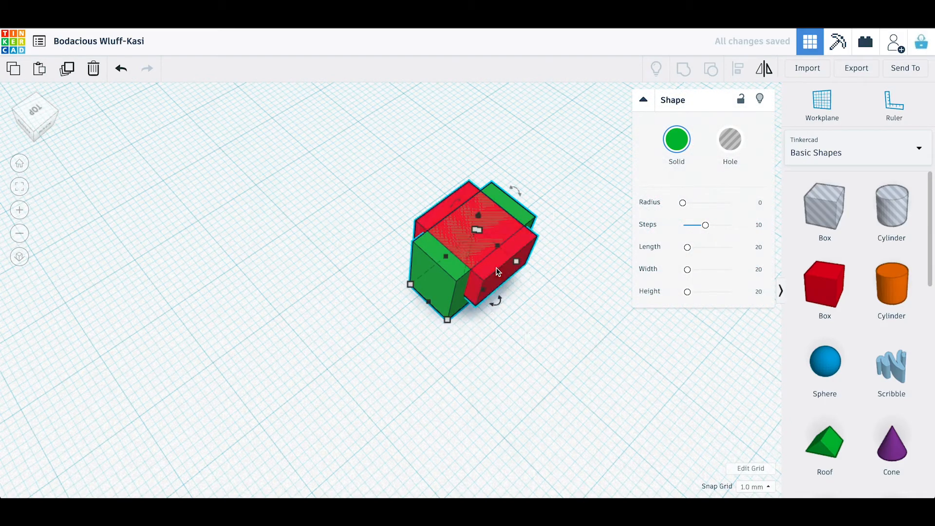
left_click(739, 72)
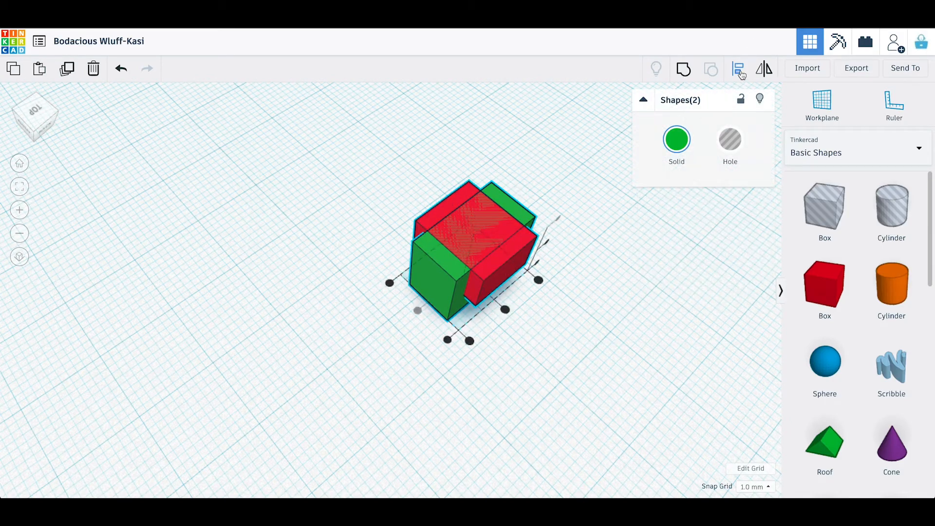
left_click(505, 309)
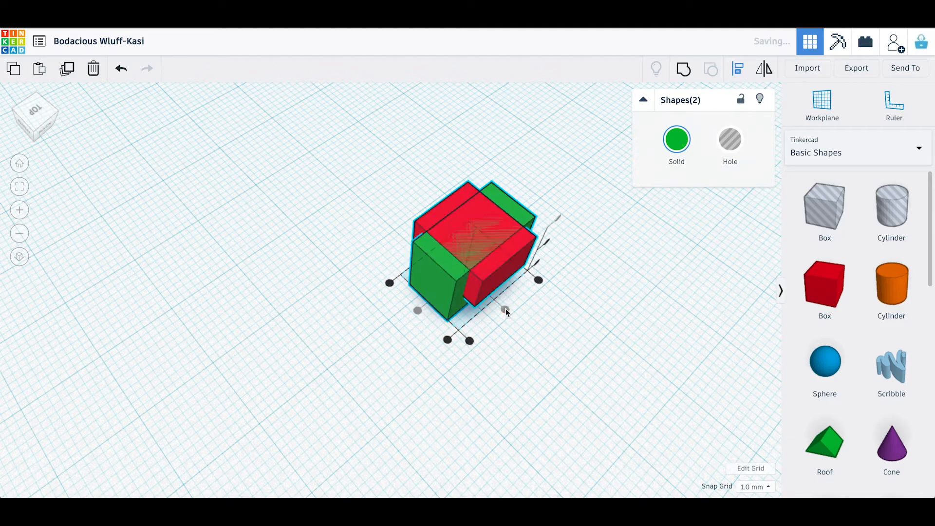
left_click(606, 269)
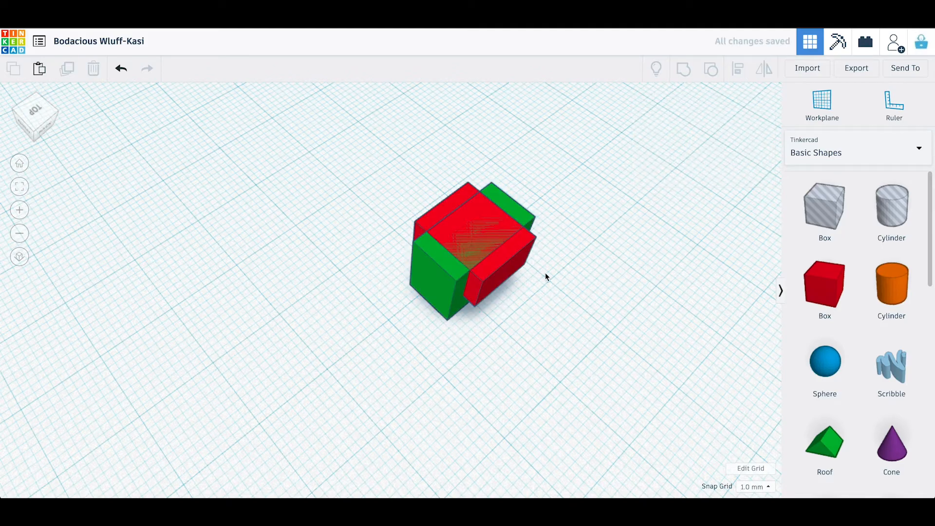
- Raise the red box by 1 mm, to 5 mm above the workplane
left_click(507, 263)
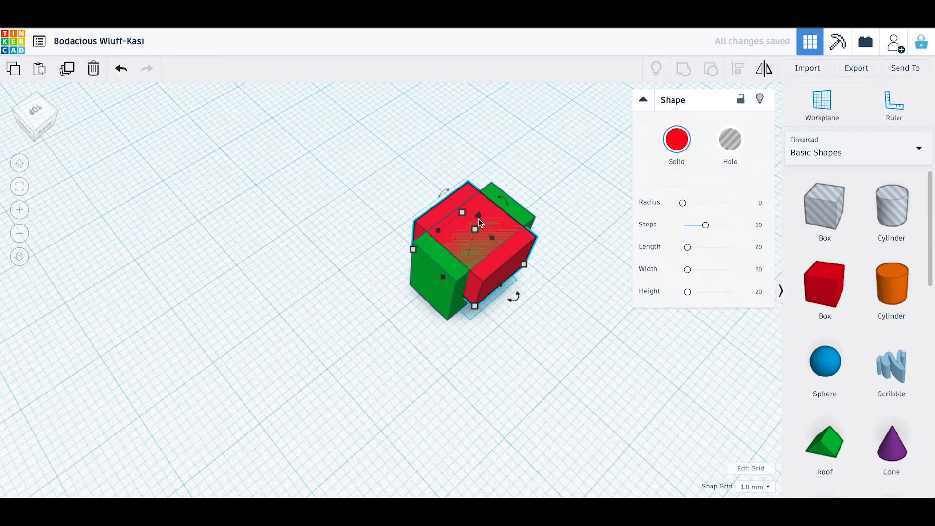
left_click_drag(478, 213, 478, 210)
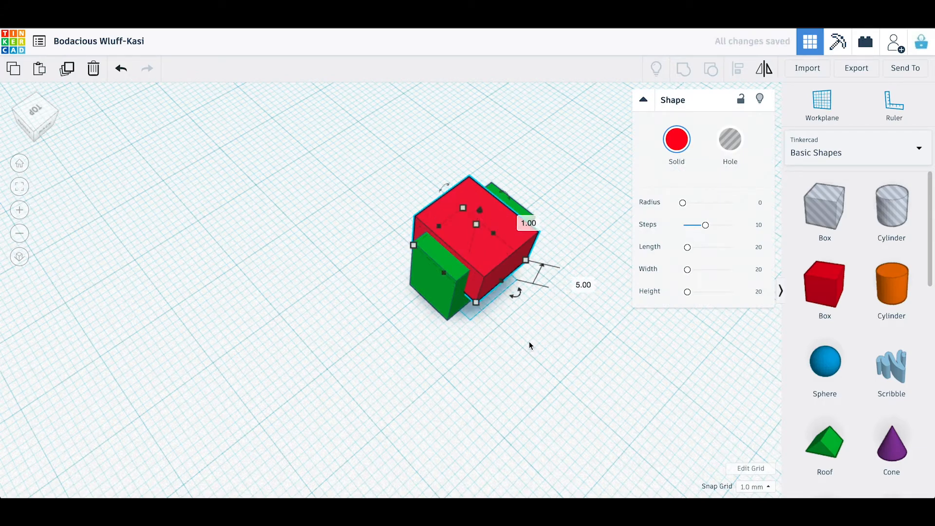
left_click(571, 411)
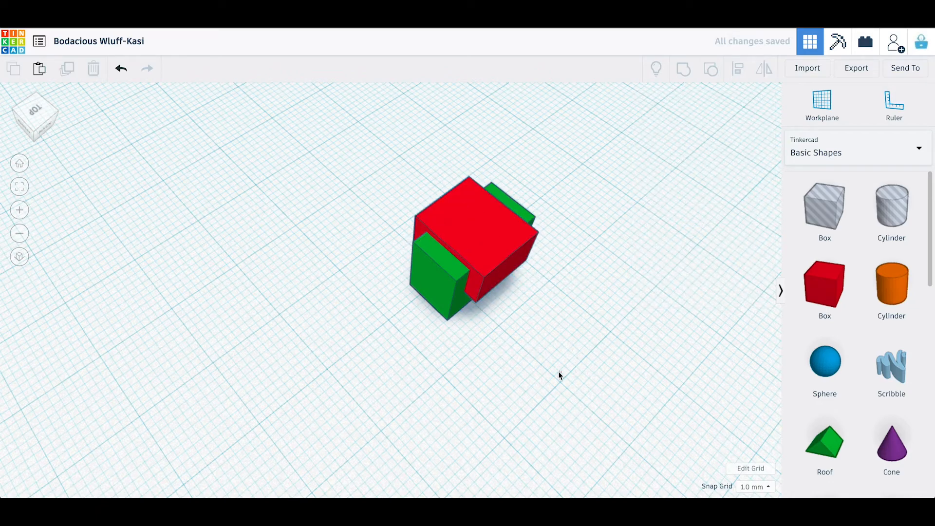
left_click_drag(559, 374, 472, 328)
right_click_drag(537, 377, 498, 343)
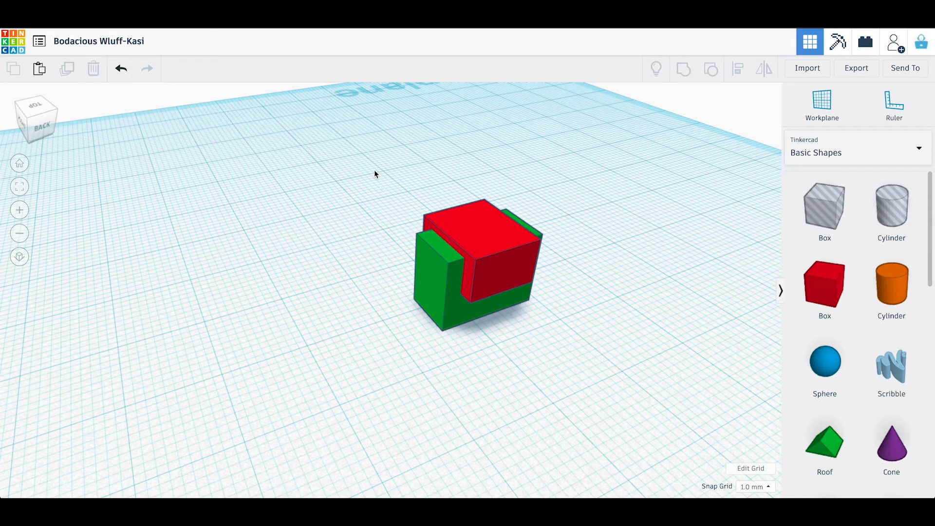
left_click_drag(374, 169, 589, 366)
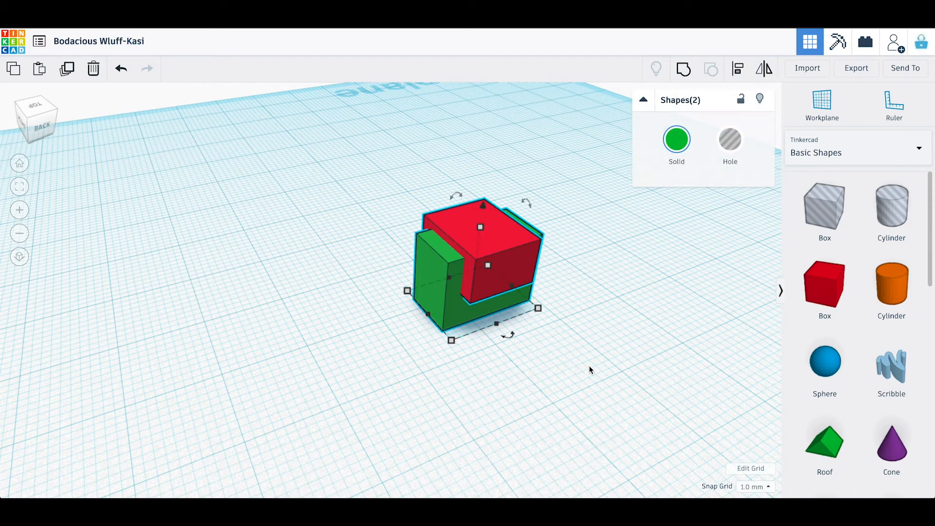
left_click(592, 341)
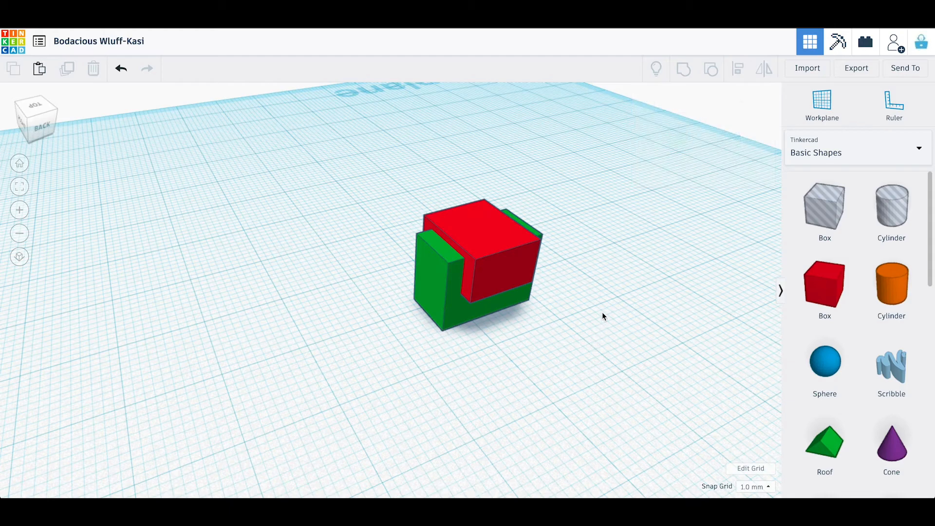
- Turn the solid red box into a hole shape
left_click(496, 275)
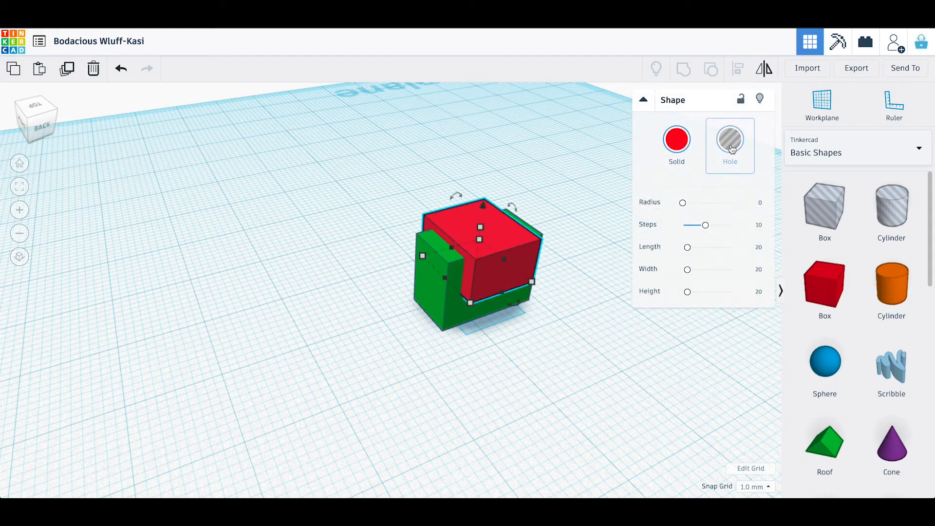
left_click(730, 142)
left_click(606, 333)
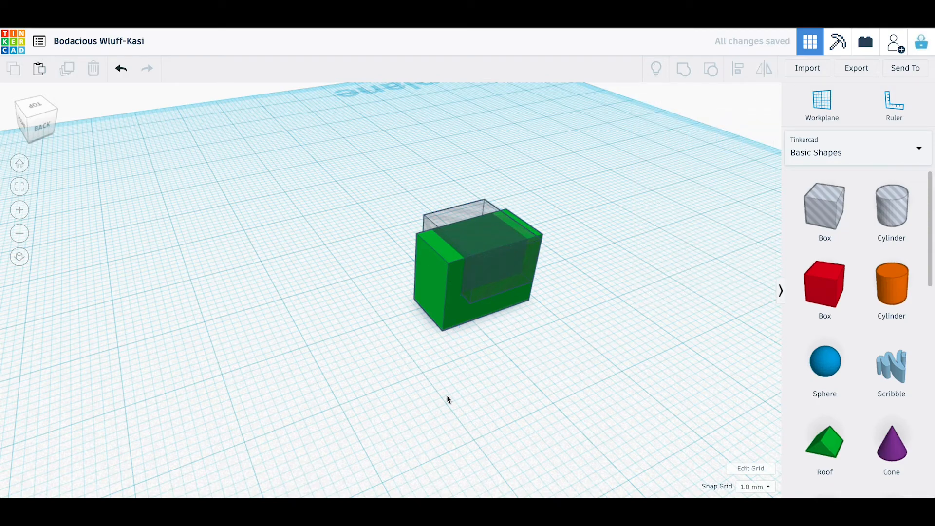
- Group the hole box with the green box to cut a U-shaped notch, and view the result from the back
left_click_drag(371, 142, 580, 375)
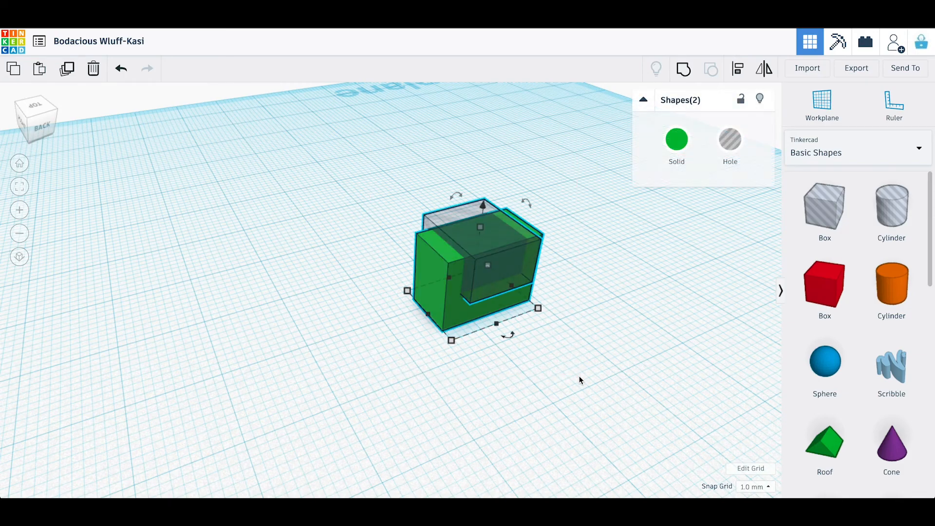
left_click(683, 72)
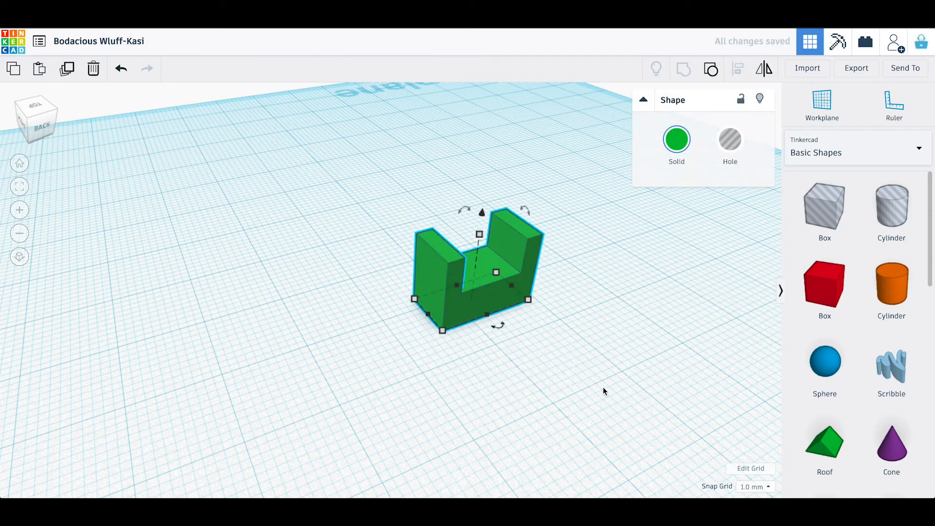
left_click(548, 372)
right_click_drag(585, 370, 432, 381)
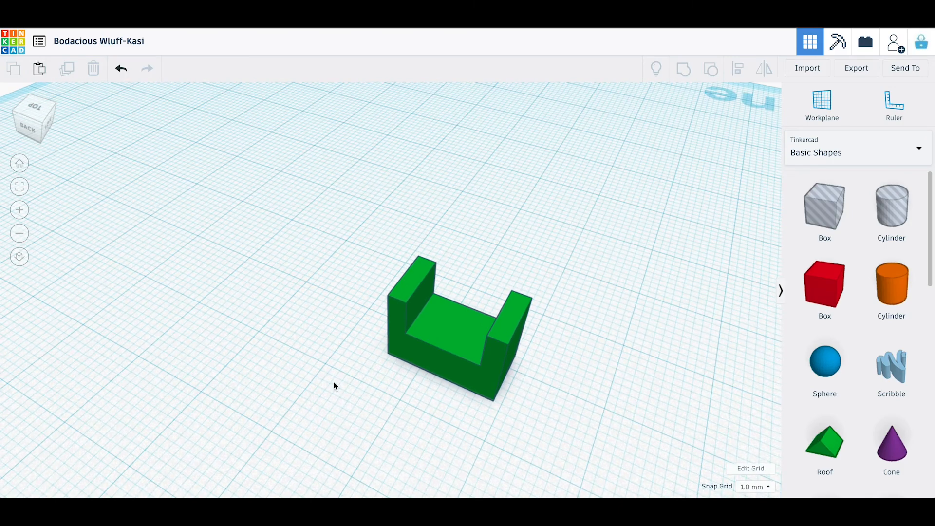